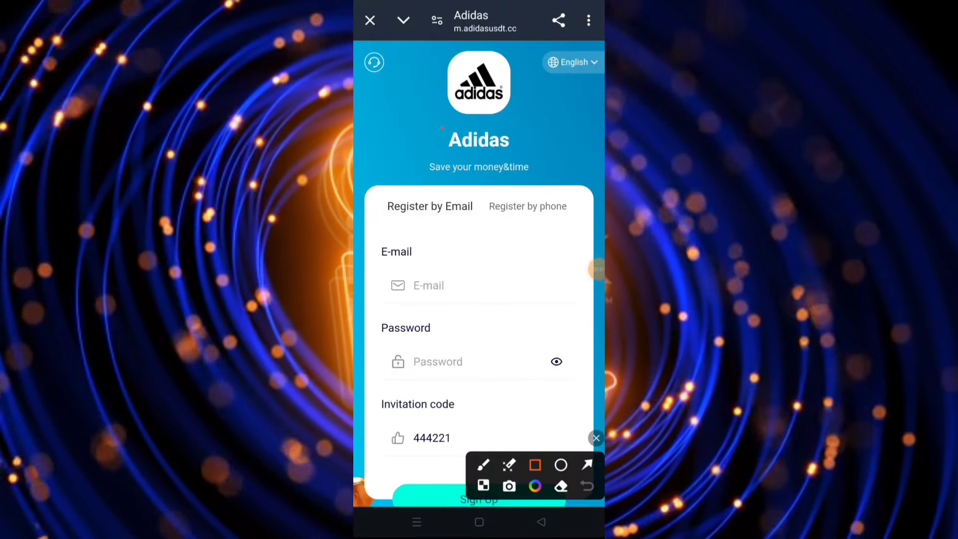
Step: Highlight the Adidas title, E-mail, Password and Invitation code fields on the Register by Email form
{"action": "left_click_drag", "start_coordinate": [442, 128], "coordinate": [512, 156]}
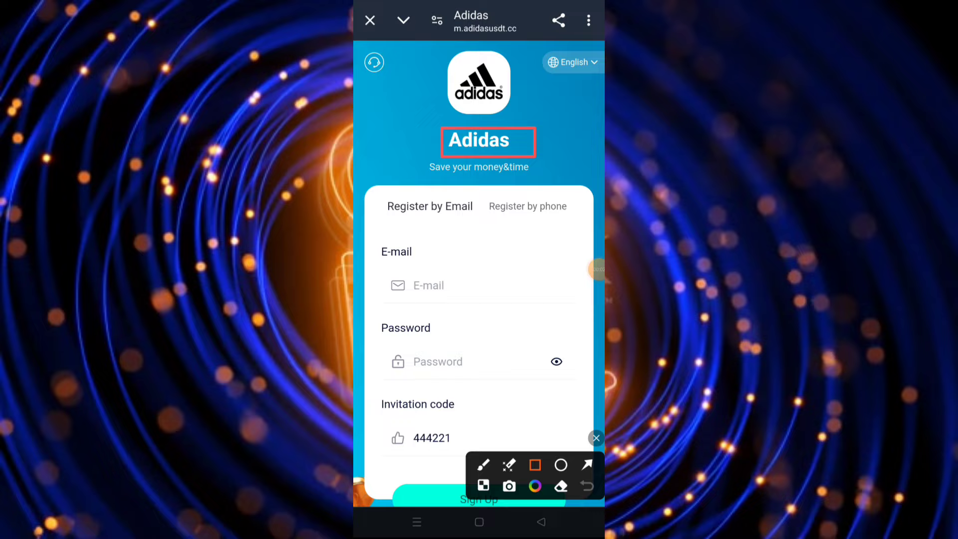
{"action": "left_click_drag", "start_coordinate": [369, 240], "coordinate": [465, 268]}
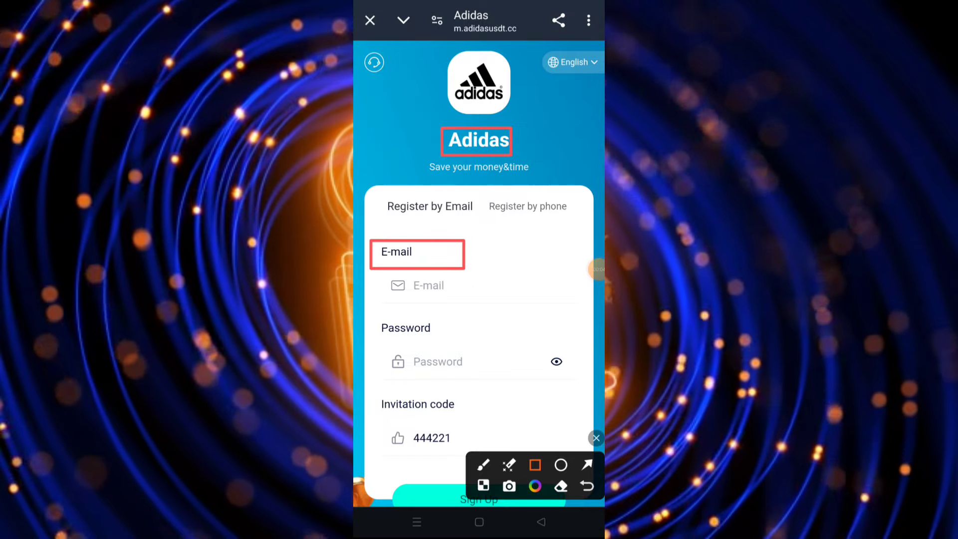
{"action": "left_click_drag", "start_coordinate": [371, 313], "coordinate": [455, 343]}
{"action": "left_click_drag", "start_coordinate": [426, 411], "coordinate": [466, 417]}
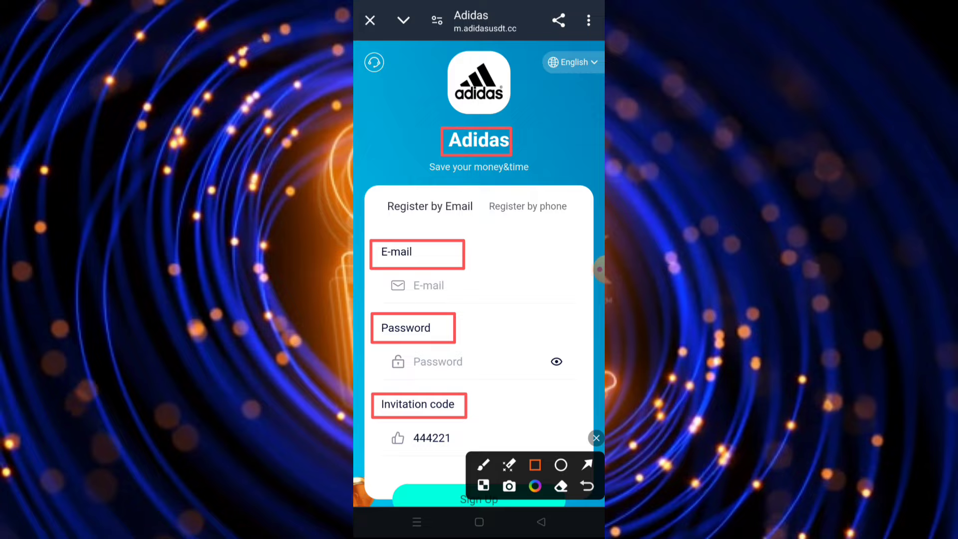
{"action": "left_click", "coordinate": [596, 437]}
{"action": "scroll", "coordinate": [479, 300], "scroll_direction": "down", "scroll_amount": 2}
Step: Mark the Sign Up action with a box and arrow, then move on toward the site home
{"action": "left_click", "coordinate": [371, 350]}
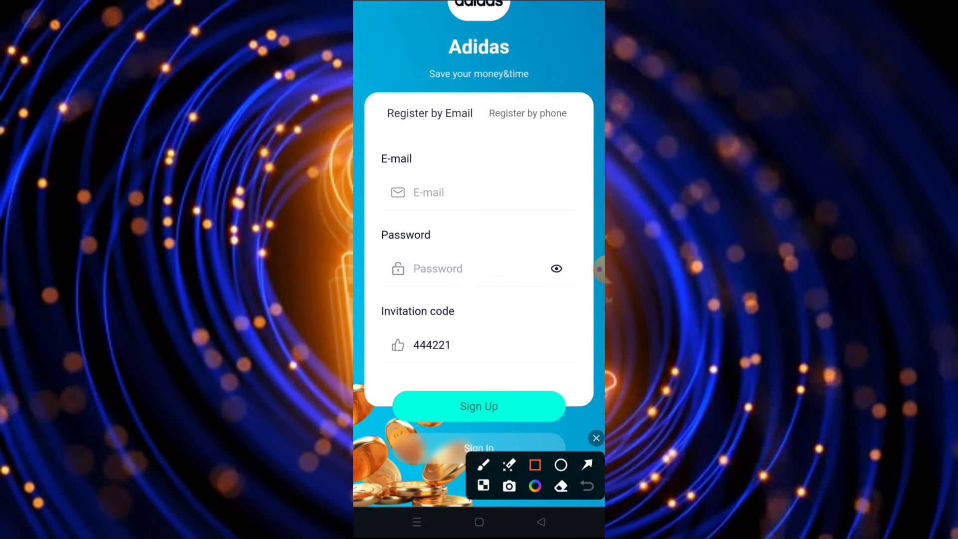
{"action": "left_click_drag", "start_coordinate": [429, 377], "coordinate": [522, 425]}
{"action": "left_click", "coordinate": [587, 464]}
{"action": "left_click_drag", "start_coordinate": [547, 358], "coordinate": [472, 390]}
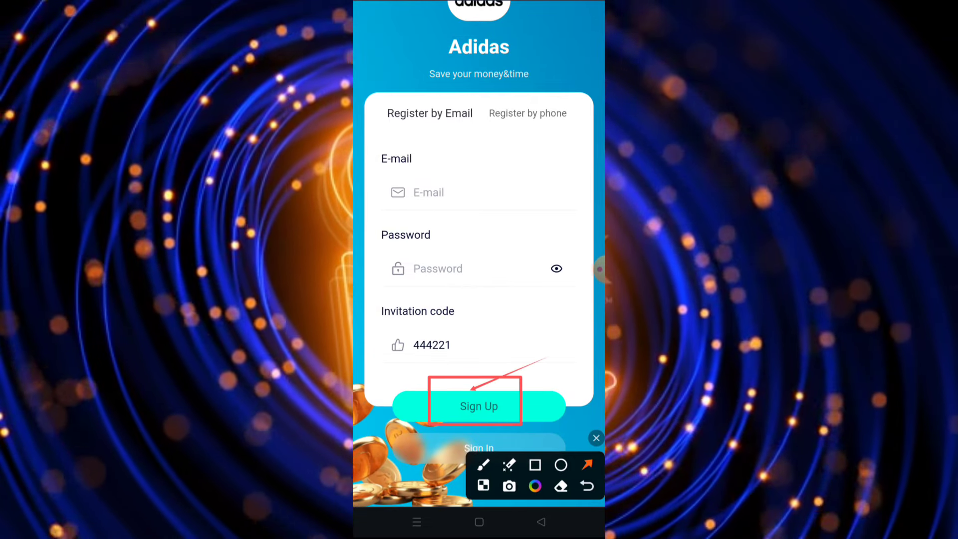
{"action": "left_click", "coordinate": [596, 438]}
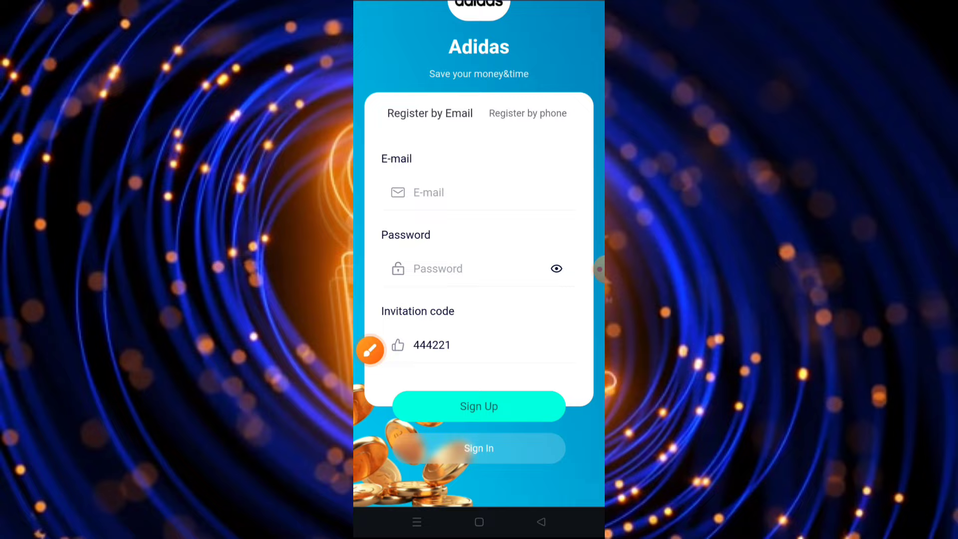
{"action": "left_click", "coordinate": [598, 269]}
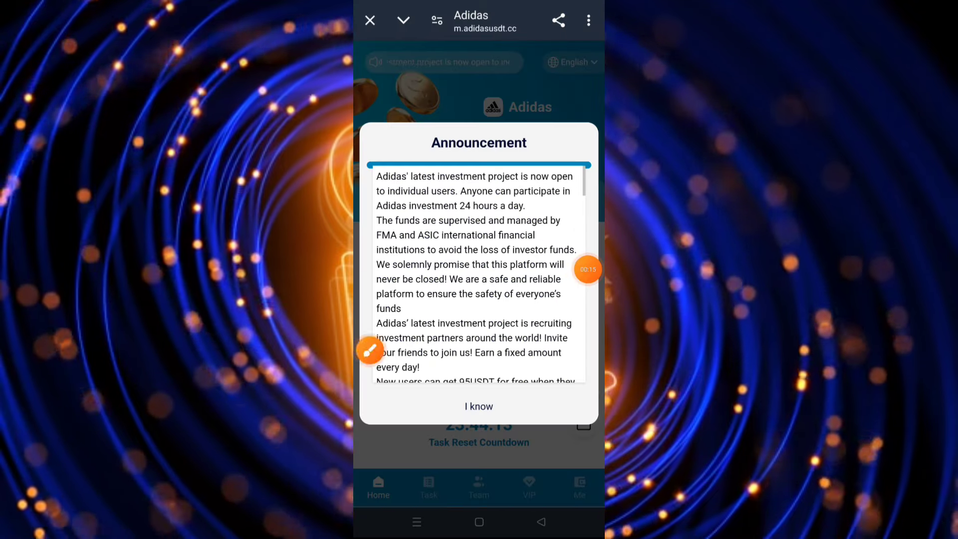
Step: Land on the home page Announcement and point out the minimum withdrawal line
{"action": "left_click", "coordinate": [369, 349]}
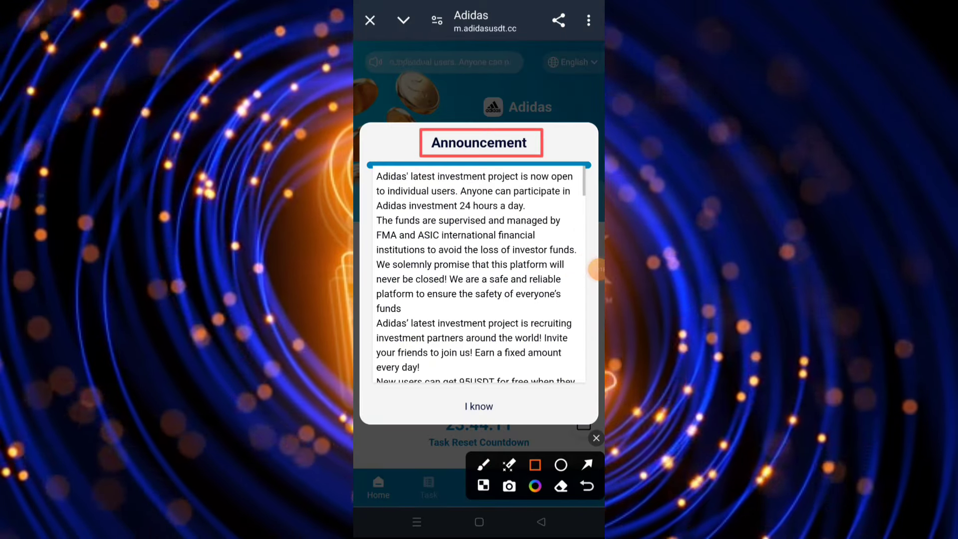
{"action": "left_click", "coordinate": [596, 437]}
{"action": "scroll", "coordinate": [479, 277], "scroll_direction": "down", "scroll_amount": 2}
{"action": "scroll", "coordinate": [479, 277], "scroll_direction": "down", "scroll_amount": 2}
{"action": "scroll", "coordinate": [479, 277], "scroll_direction": "down", "scroll_amount": 2}
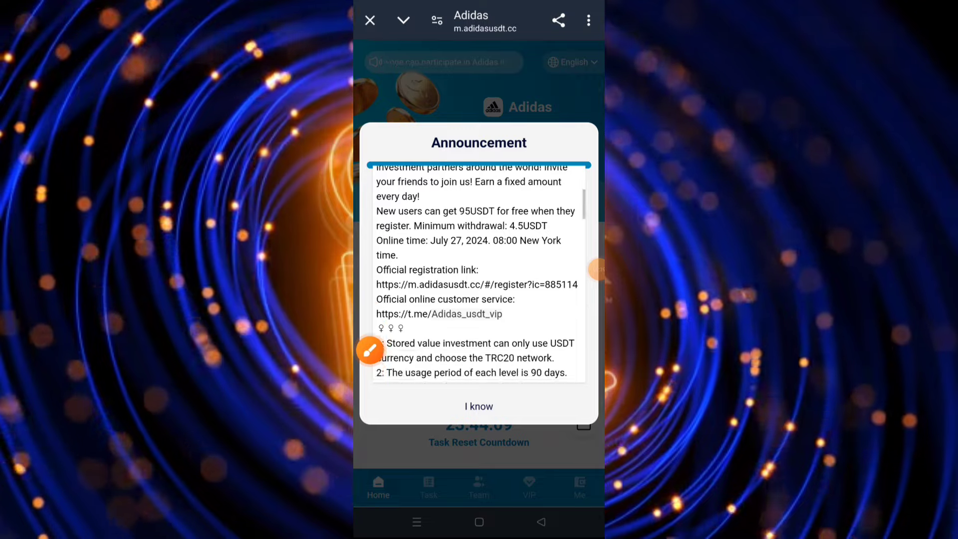
{"action": "scroll", "coordinate": [479, 277], "scroll_direction": "down", "scroll_amount": 2}
{"action": "left_click", "coordinate": [371, 349]}
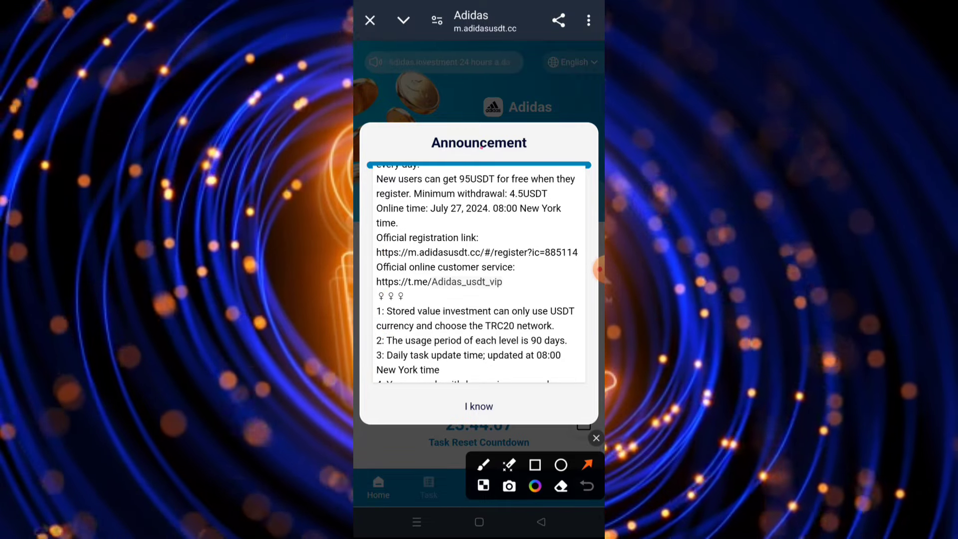
{"action": "left_click_drag", "start_coordinate": [517, 156], "coordinate": [438, 196]}
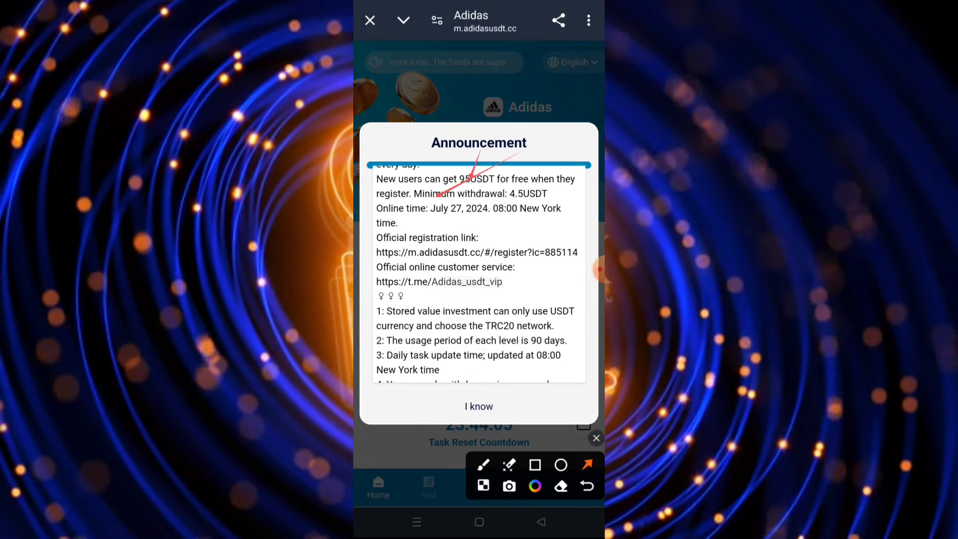
Step: Mark the 95 USDT new-user bonus, online date, 4.5USDT income and registration link lines
{"action": "mouse_move", "coordinate": [528, 170]}
{"action": "left_mouse_down"}
{"action": "mouse_move", "coordinate": [522, 184]}
{"action": "mouse_move", "coordinate": [550, 183]}
{"action": "left_mouse_up"}
{"action": "left_click_drag", "start_coordinate": [485, 197], "coordinate": [474, 204]}
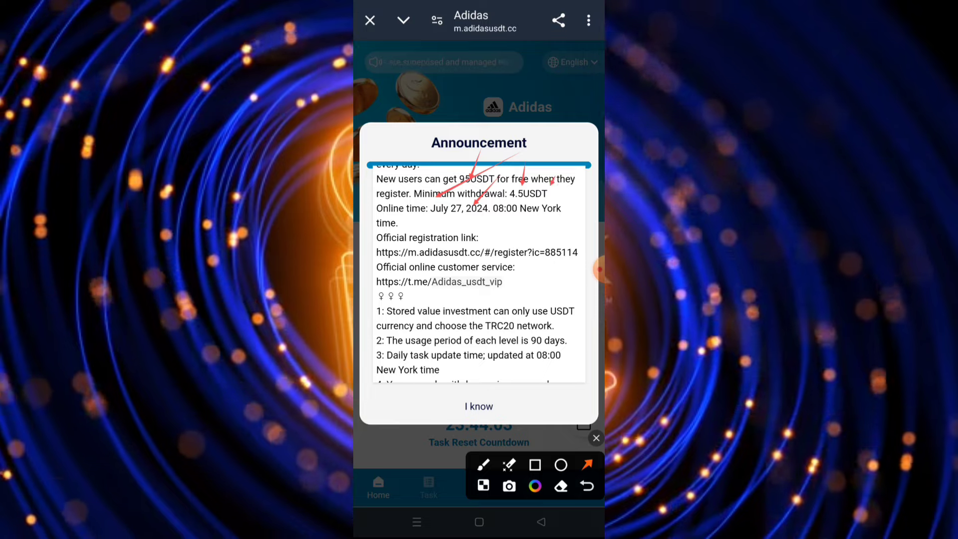
{"action": "left_click_drag", "start_coordinate": [544, 180], "coordinate": [456, 245]}
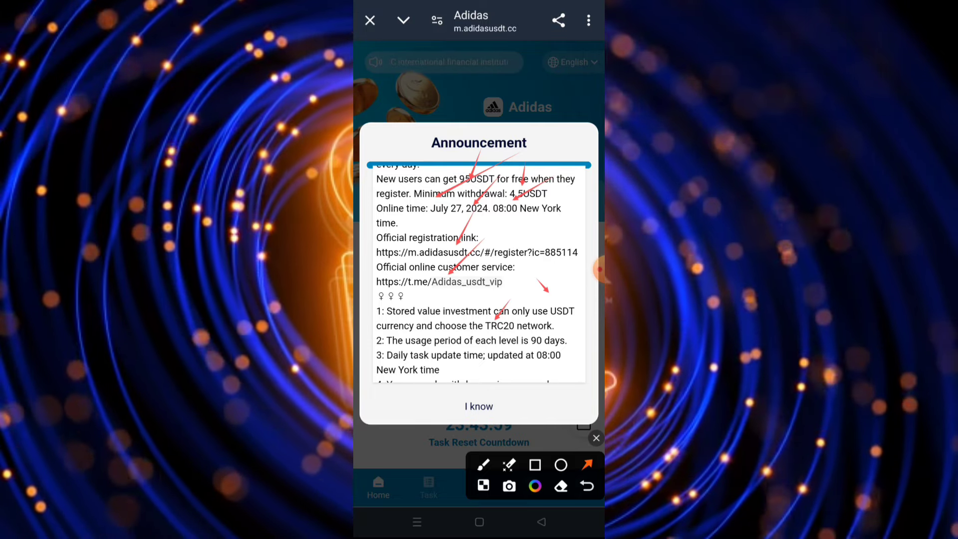
{"action": "left_click", "coordinate": [596, 438]}
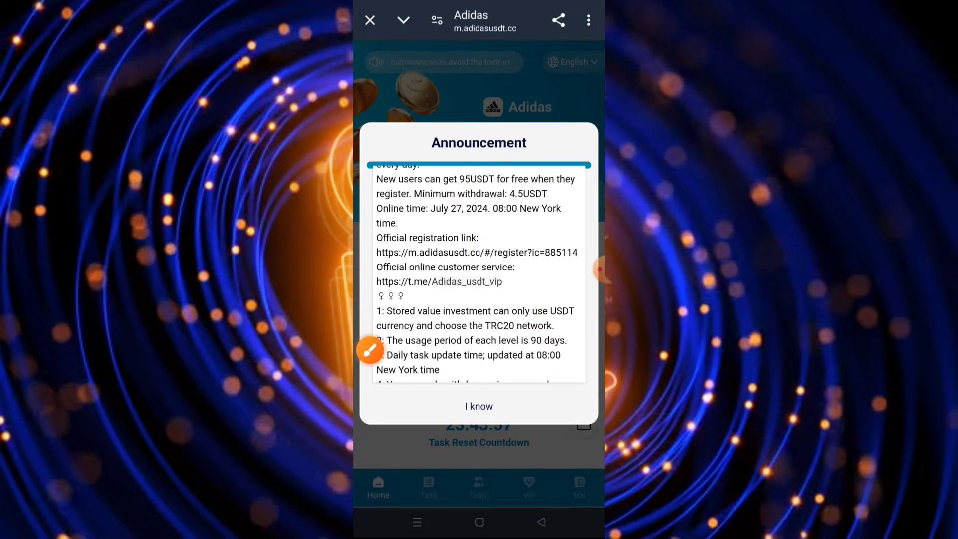
{"action": "scroll", "coordinate": [480, 277], "scroll_direction": "down", "scroll_amount": 2}
{"action": "scroll", "coordinate": [479, 277], "scroll_direction": "down", "scroll_amount": 3}
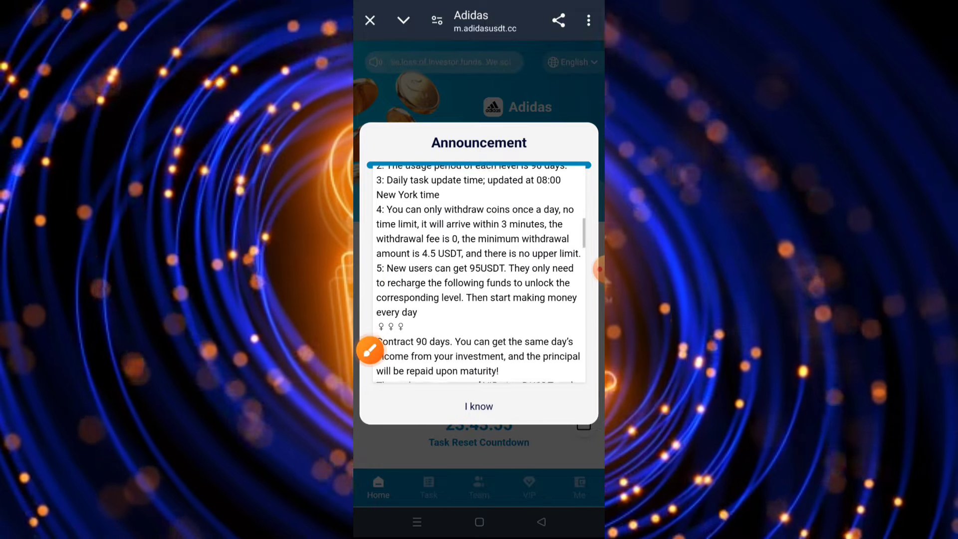
{"action": "scroll", "coordinate": [479, 278], "scroll_direction": "down", "scroll_amount": 2}
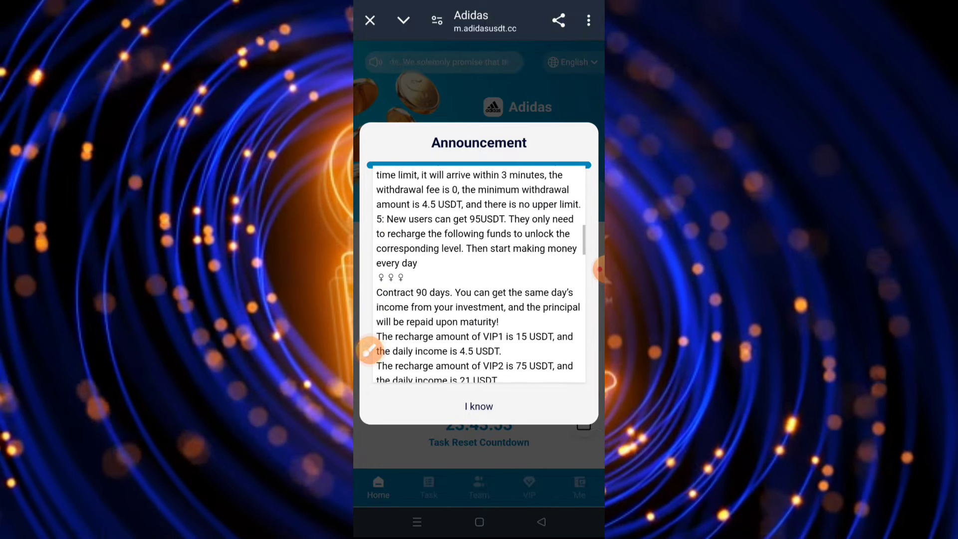
{"action": "scroll", "coordinate": [480, 277], "scroll_direction": "down", "scroll_amount": 3}
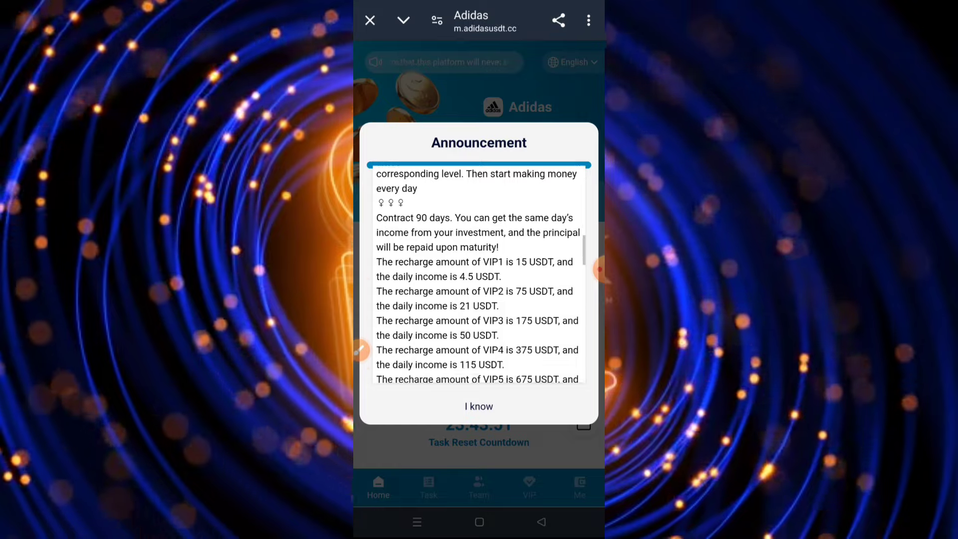
{"action": "scroll", "coordinate": [479, 277], "scroll_direction": "down", "scroll_amount": 2}
Step: Mark the VIP1–VIP3 recharge and income figures and the VIP7 line in the announcement
{"action": "left_click", "coordinate": [362, 348]}
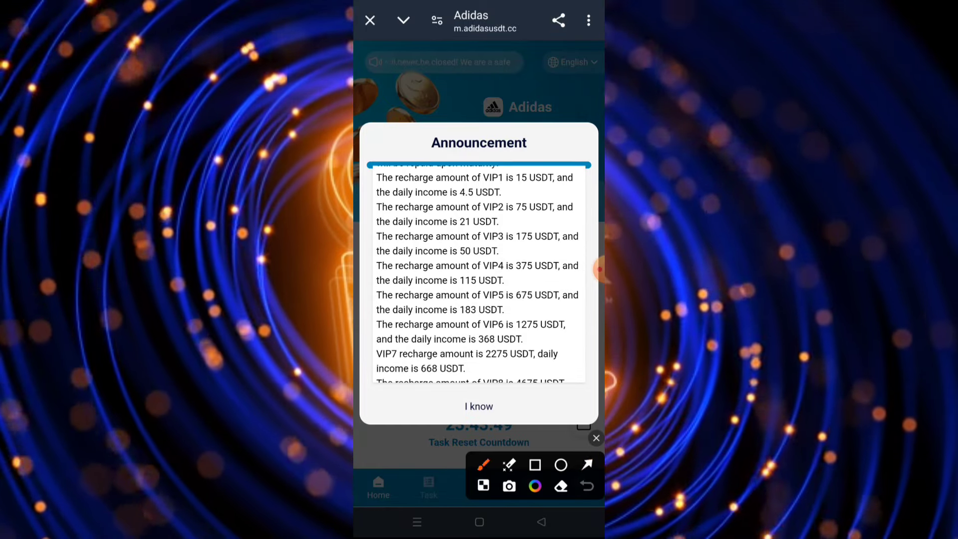
{"action": "mouse_move", "coordinate": [466, 193]}
{"action": "left_mouse_down"}
{"action": "mouse_move", "coordinate": [483, 179]}
{"action": "mouse_move", "coordinate": [500, 189]}
{"action": "left_mouse_up"}
{"action": "mouse_move", "coordinate": [514, 189]}
{"action": "left_mouse_down"}
{"action": "mouse_move", "coordinate": [524, 197]}
{"action": "mouse_move", "coordinate": [465, 223]}
{"action": "mouse_move", "coordinate": [473, 253]}
{"action": "left_mouse_up"}
{"action": "mouse_move", "coordinate": [517, 215]}
{"action": "left_mouse_down"}
{"action": "mouse_move", "coordinate": [523, 224]}
{"action": "mouse_move", "coordinate": [485, 261]}
{"action": "mouse_move", "coordinate": [526, 253]}
{"action": "mouse_move", "coordinate": [490, 294]}
{"action": "left_mouse_up"}
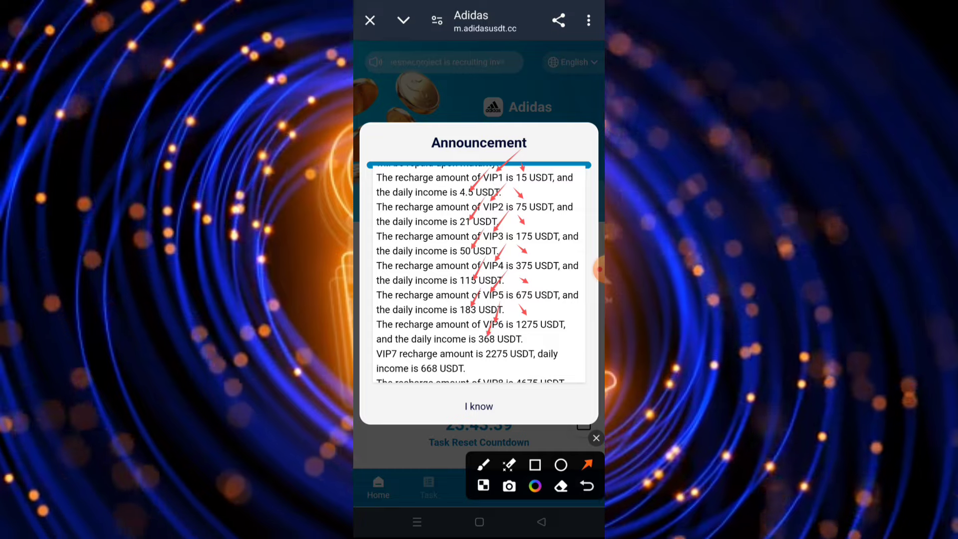
{"action": "left_click_drag", "start_coordinate": [411, 332], "coordinate": [393, 352]}
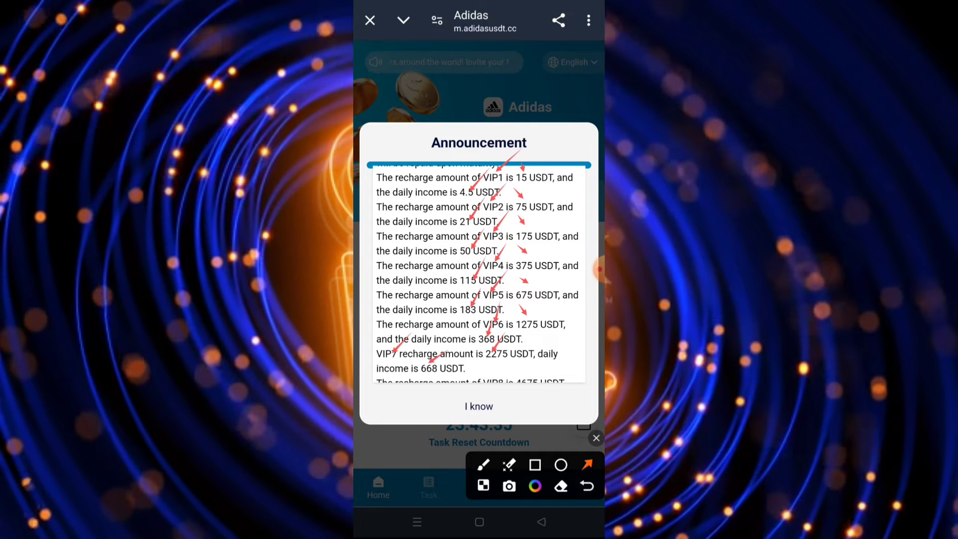
{"action": "left_click", "coordinate": [596, 438]}
{"action": "scroll", "coordinate": [479, 299], "scroll_direction": "down", "scroll_amount": 3}
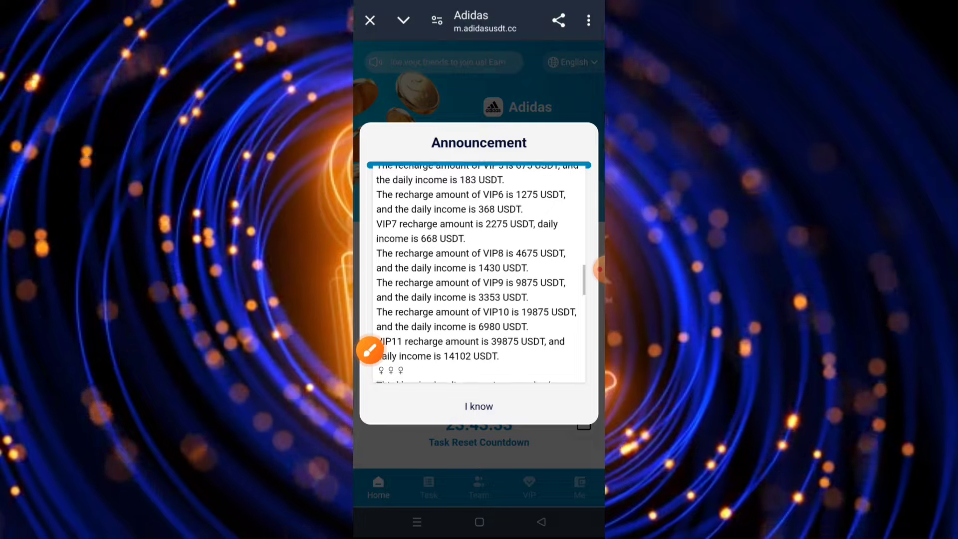
{"action": "scroll", "coordinate": [479, 273], "scroll_direction": "down", "scroll_amount": 2}
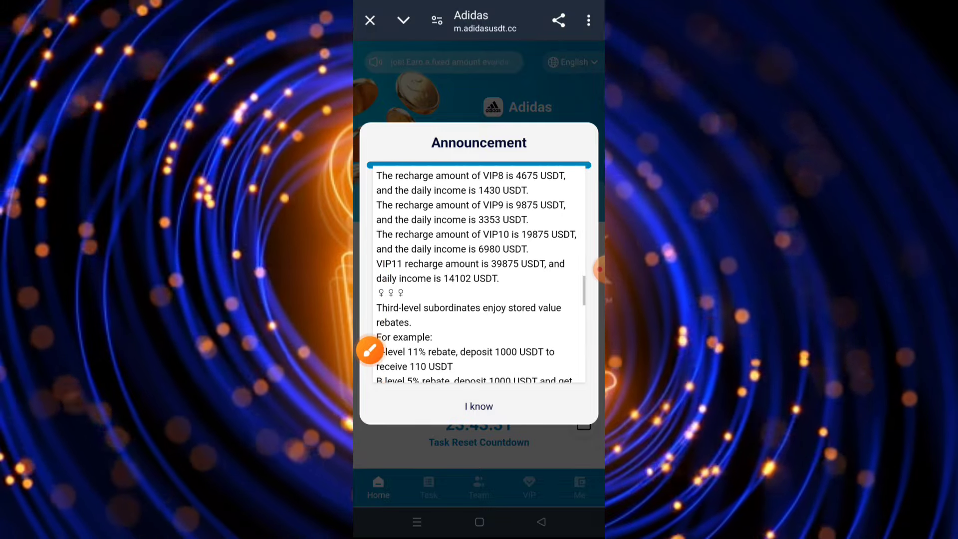
{"action": "scroll", "coordinate": [479, 277], "scroll_direction": "down", "scroll_amount": 3}
Step: Point out the 11% level-one rebate worth 110 USDT in the referral example
{"action": "left_click", "coordinate": [369, 349]}
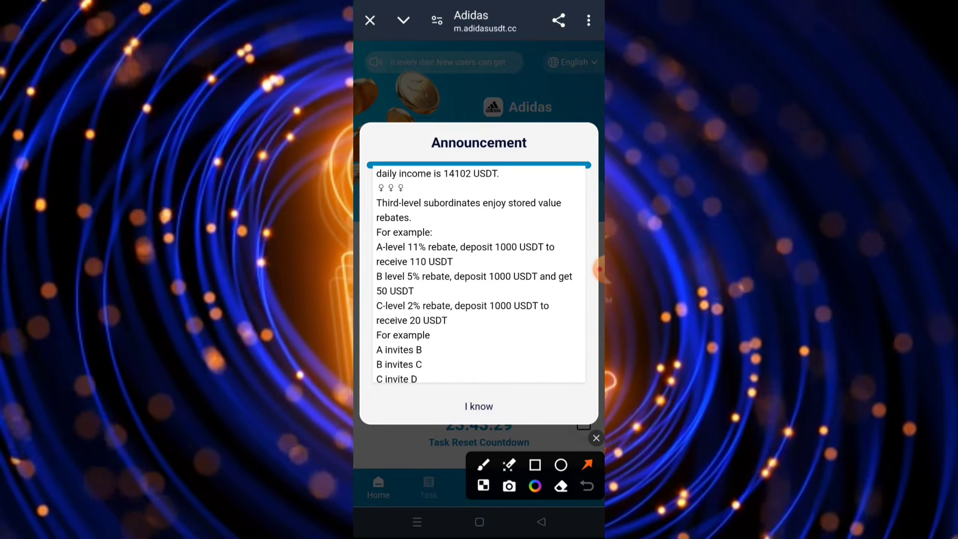
{"action": "mouse_move", "coordinate": [432, 231]}
{"action": "left_mouse_down"}
{"action": "mouse_move", "coordinate": [418, 299]}
{"action": "mouse_move", "coordinate": [426, 351]}
{"action": "left_mouse_up"}
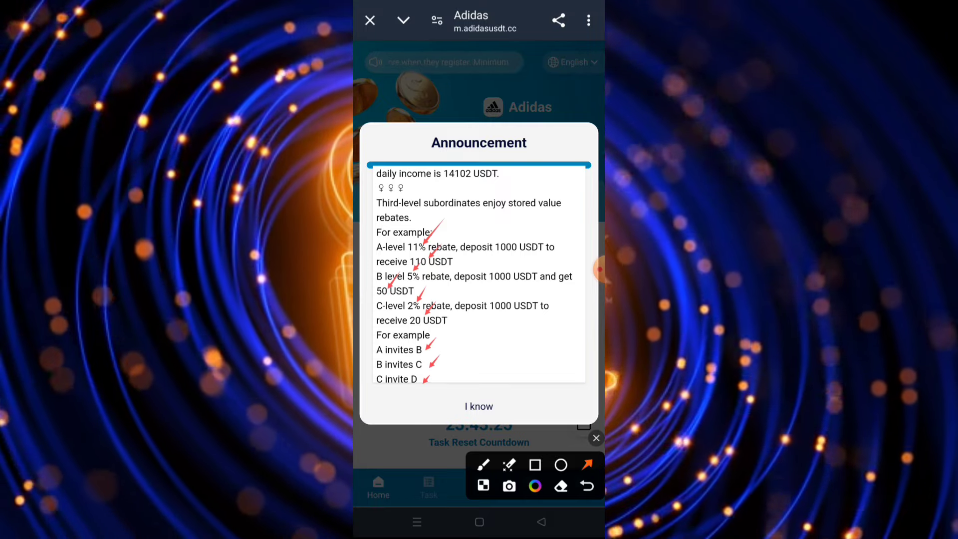
{"action": "left_click", "coordinate": [597, 438]}
{"action": "scroll", "coordinate": [479, 276], "scroll_direction": "down", "scroll_amount": 3}
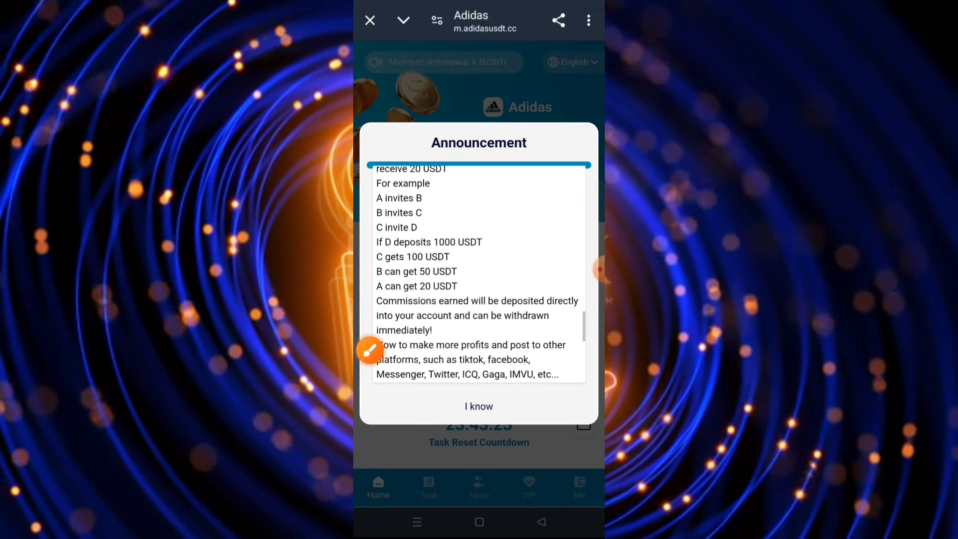
{"action": "scroll", "coordinate": [479, 277], "scroll_direction": "down", "scroll_amount": 5}
Step: Mark the deposit reward and 24-hour prize-claim Note paragraphs, then dismiss the announcement
{"action": "left_click", "coordinate": [370, 350]}
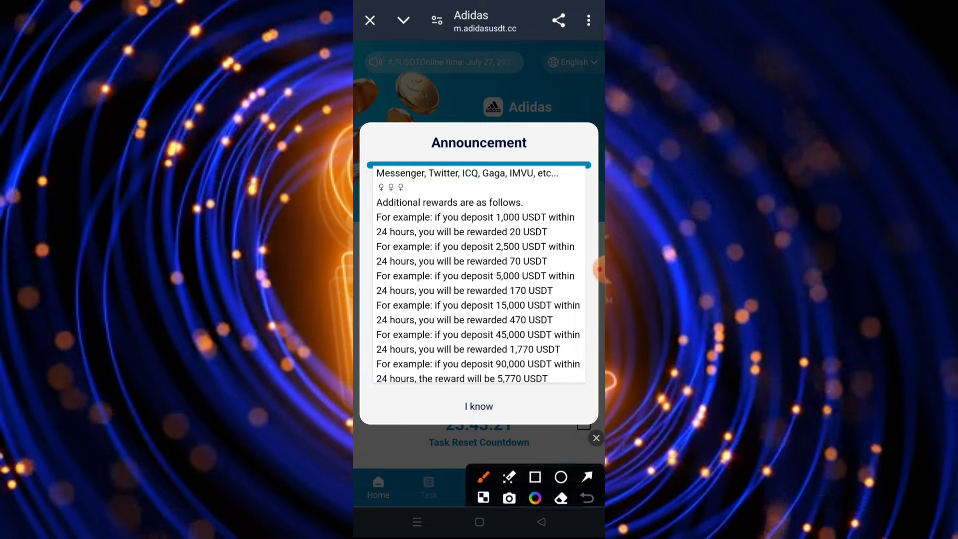
{"action": "left_click", "coordinate": [587, 464]}
{"action": "left_click_drag", "start_coordinate": [506, 192], "coordinate": [513, 227]}
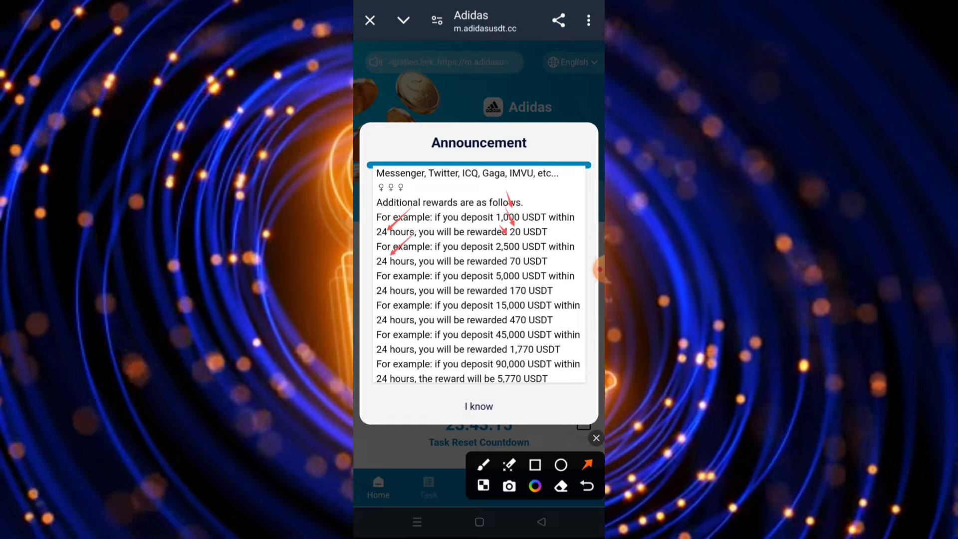
{"action": "left_click_drag", "start_coordinate": [498, 237], "coordinate": [507, 248]}
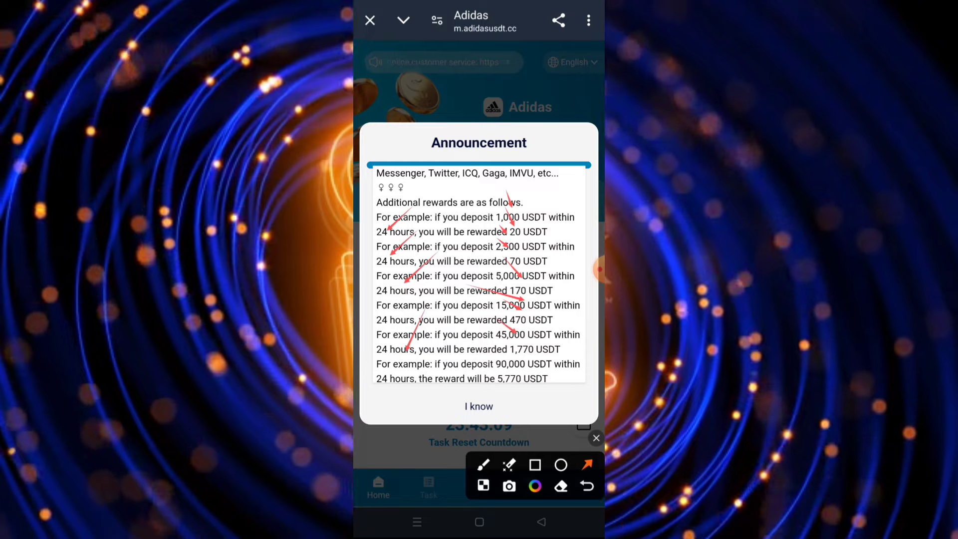
{"action": "left_click", "coordinate": [596, 438]}
{"action": "scroll", "coordinate": [478, 273], "scroll_direction": "down", "scroll_amount": 2}
{"action": "scroll", "coordinate": [480, 273], "scroll_direction": "down", "scroll_amount": 1}
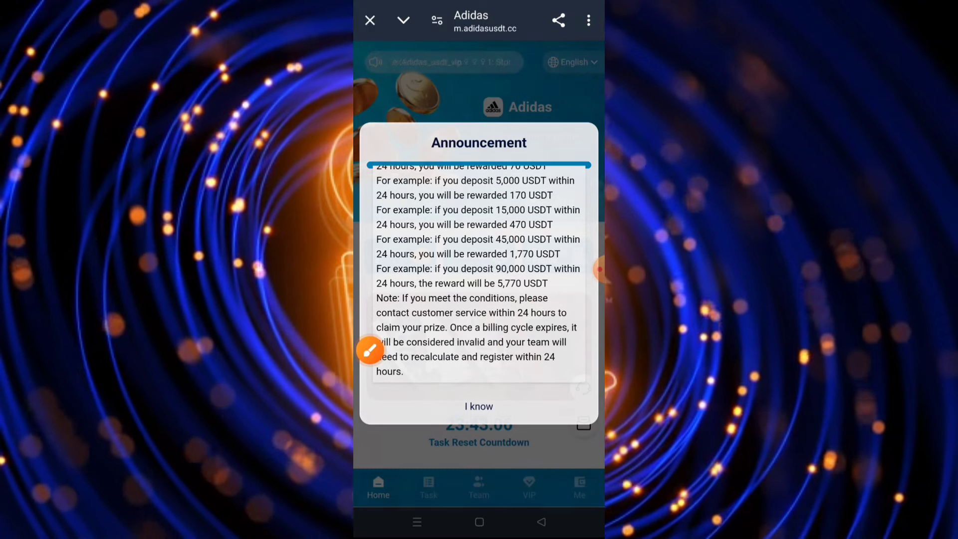
{"action": "left_click", "coordinate": [479, 406]}
{"action": "left_click", "coordinate": [601, 270]}
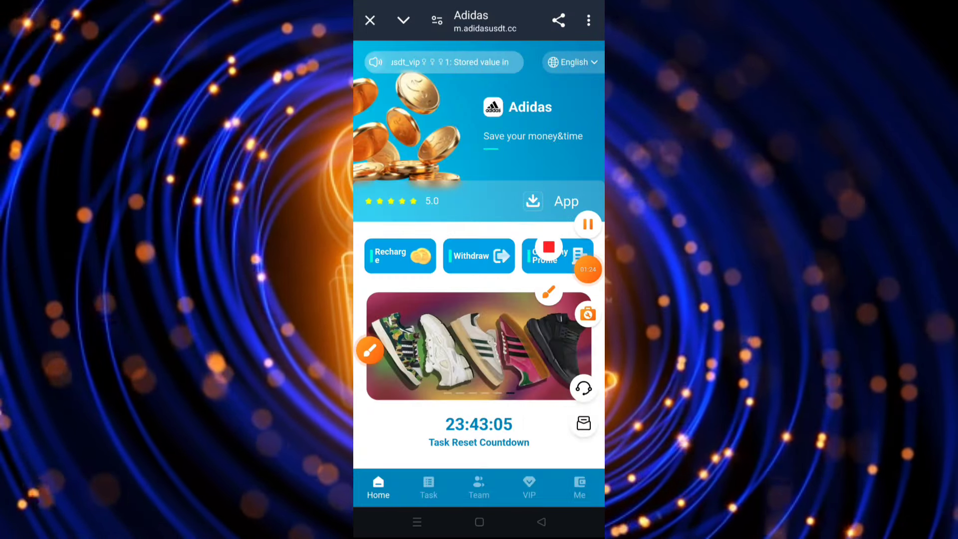
{"action": "left_click", "coordinate": [370, 349]}
{"action": "left_click", "coordinate": [535, 477]}
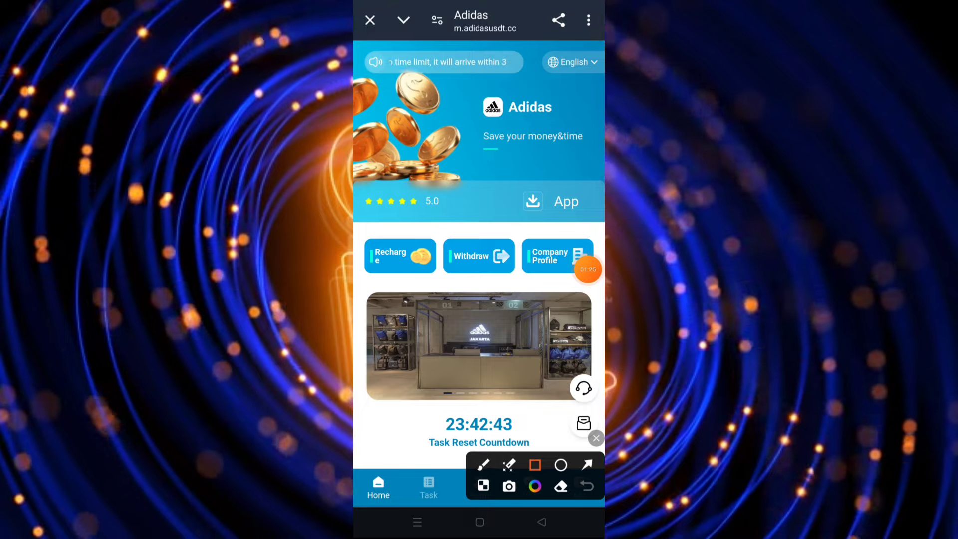
{"action": "left_click_drag", "start_coordinate": [563, 368], "coordinate": [589, 450]}
{"action": "left_click", "coordinate": [595, 437]}
{"action": "left_click", "coordinate": [582, 387]}
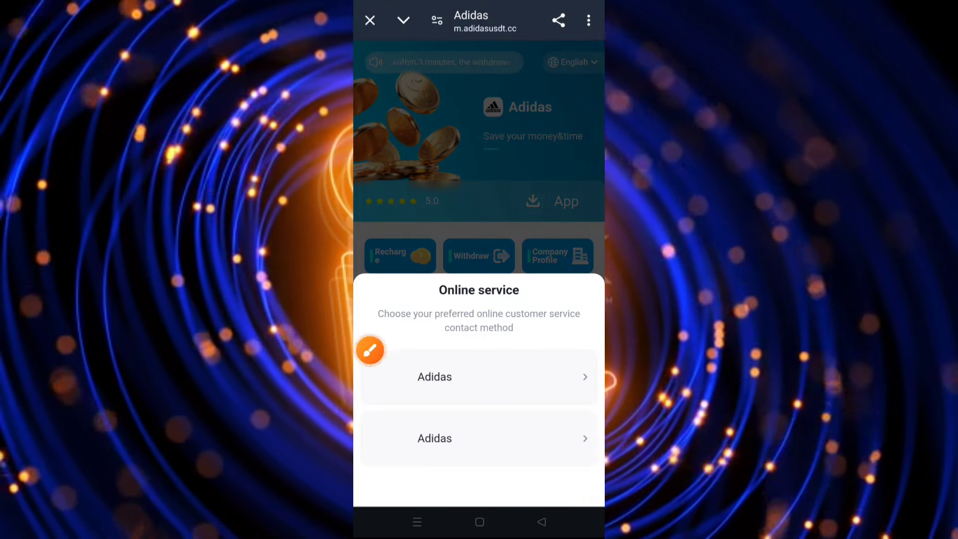
{"action": "left_click", "coordinate": [370, 350]}
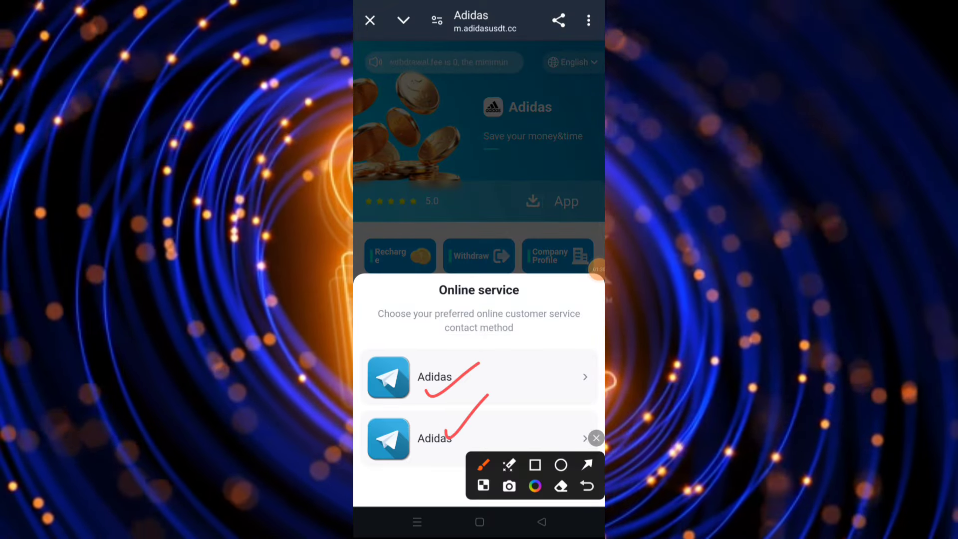
{"action": "left_click", "coordinate": [595, 437]}
{"action": "key", "text": "Escape"}
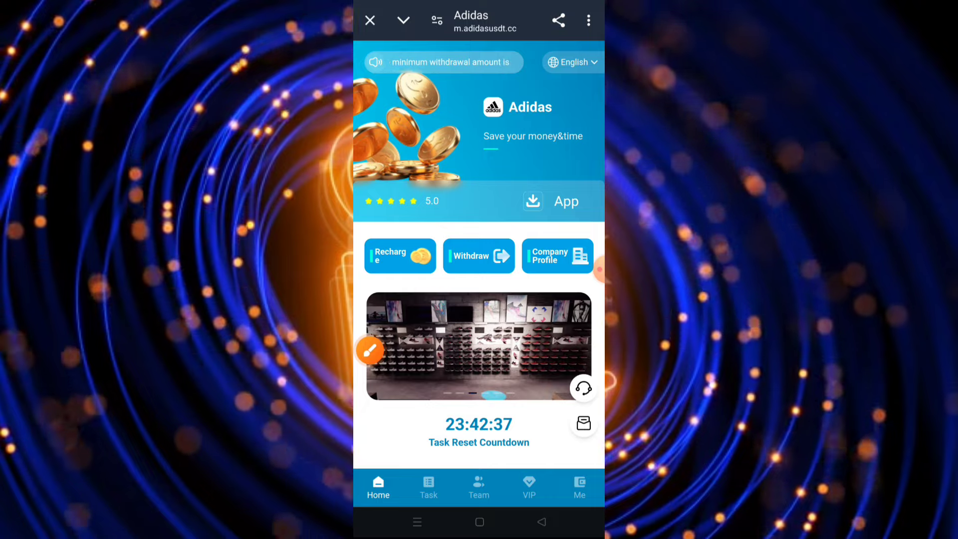
{"action": "left_click", "coordinate": [573, 62]}
{"action": "scroll", "coordinate": [479, 434], "scroll_direction": "down", "scroll_amount": 1}
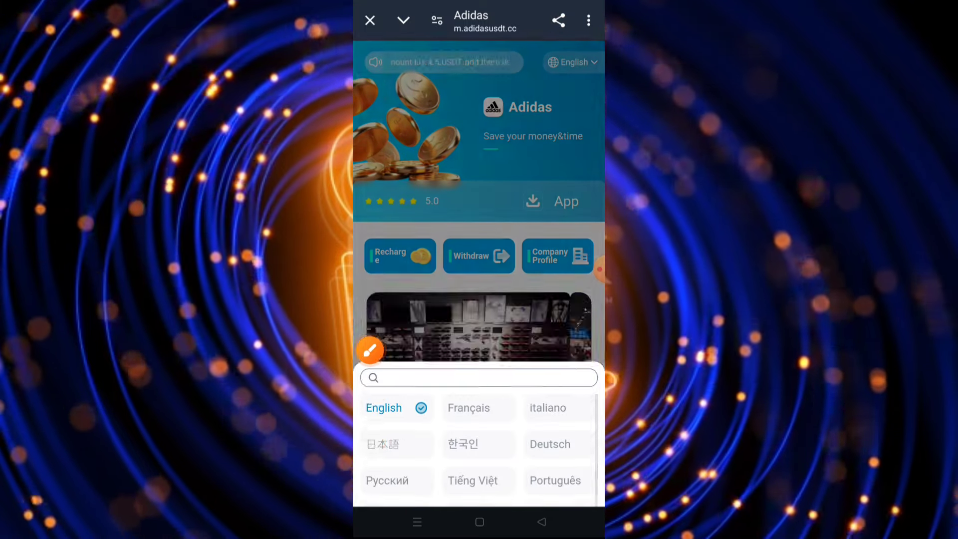
{"action": "left_click", "coordinate": [370, 349]}
{"action": "left_click_drag", "start_coordinate": [533, 203], "coordinate": [545, 237]}
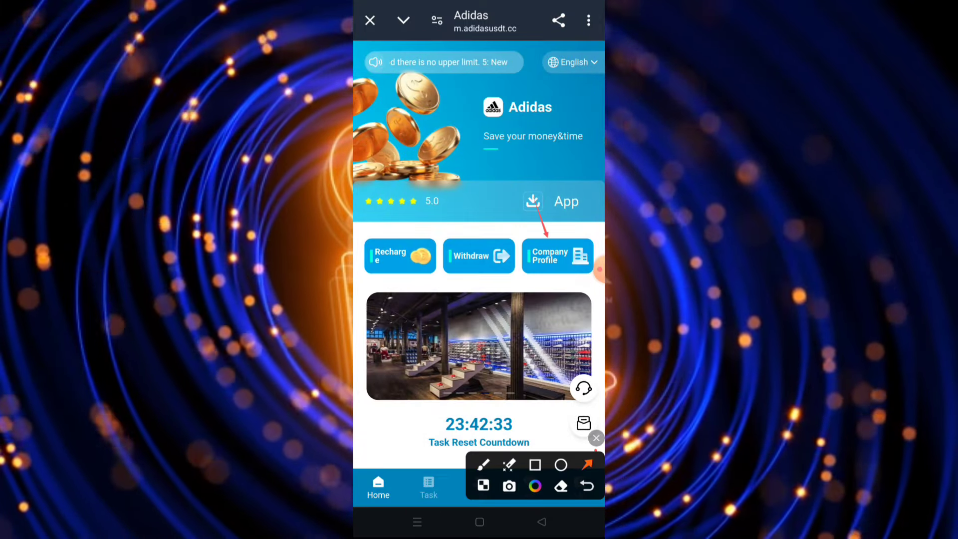
{"action": "left_click", "coordinate": [596, 438]}
{"action": "left_click", "coordinate": [371, 348]}
{"action": "left_click", "coordinate": [535, 464]}
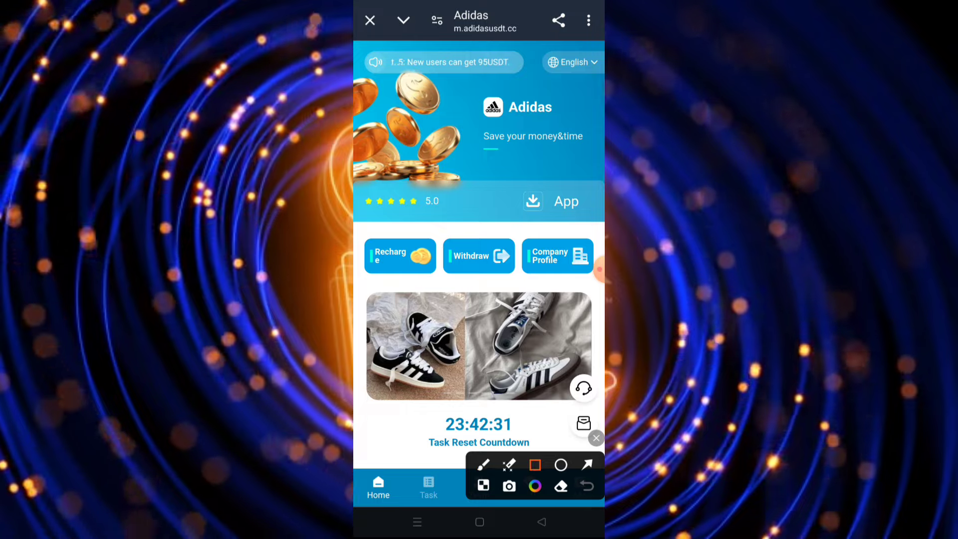
{"action": "left_click", "coordinate": [558, 255]}
Step: Highlight the Company Profile heading and body text while reading it
{"action": "left_click_drag", "start_coordinate": [374, 85], "coordinate": [489, 118]}
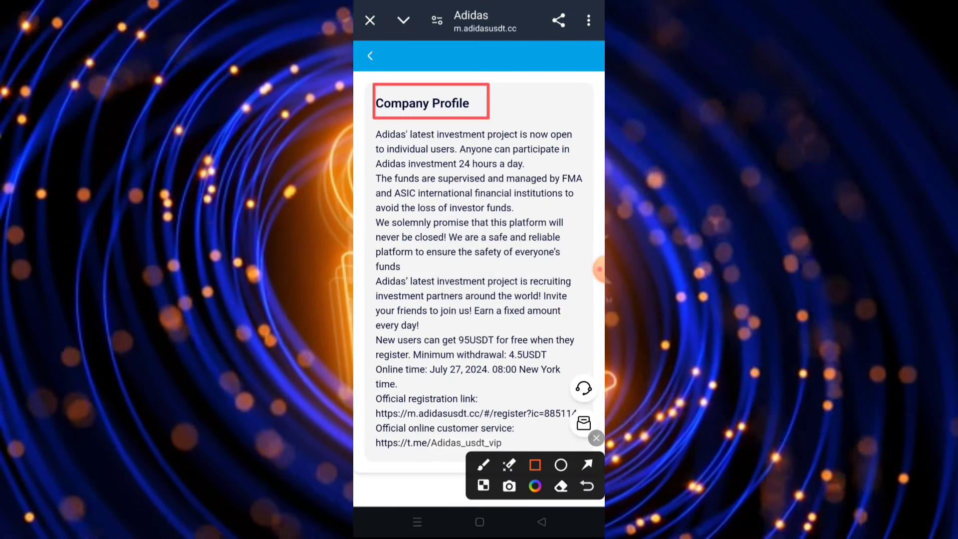
{"action": "mouse_move", "coordinate": [368, 123]}
{"action": "left_mouse_down"}
{"action": "mouse_move", "coordinate": [421, 450]}
{"action": "mouse_move", "coordinate": [583, 452]}
{"action": "left_mouse_up"}
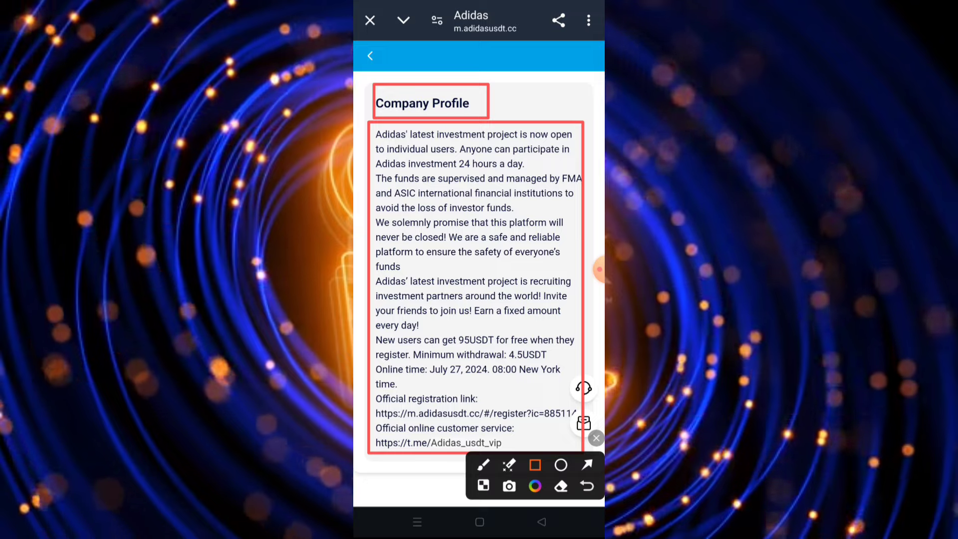
{"action": "left_click_drag", "start_coordinate": [481, 380], "coordinate": [456, 419]}
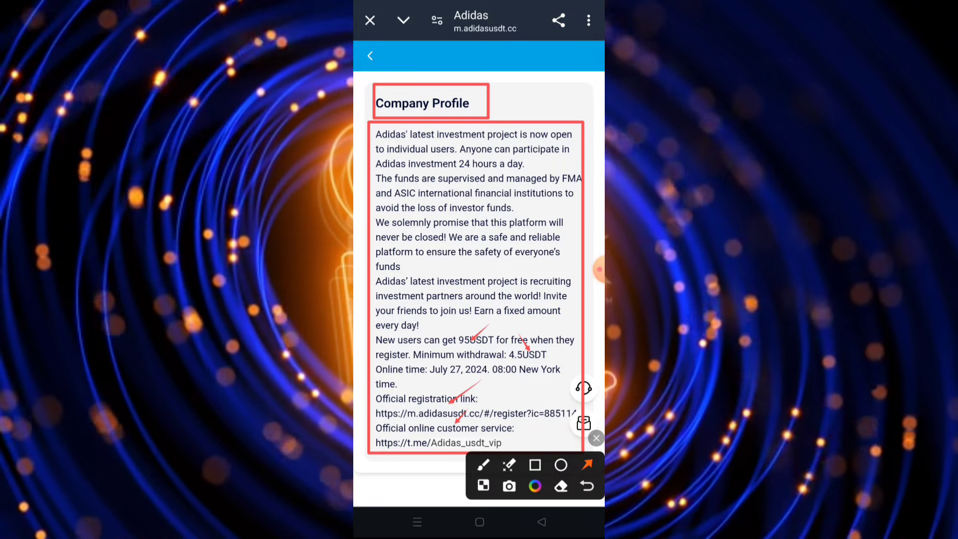
{"action": "left_click", "coordinate": [596, 437]}
Step: Return from the Company Profile to the home page with its task countdown
{"action": "left_click", "coordinate": [369, 55]}
{"action": "left_click", "coordinate": [371, 349]}
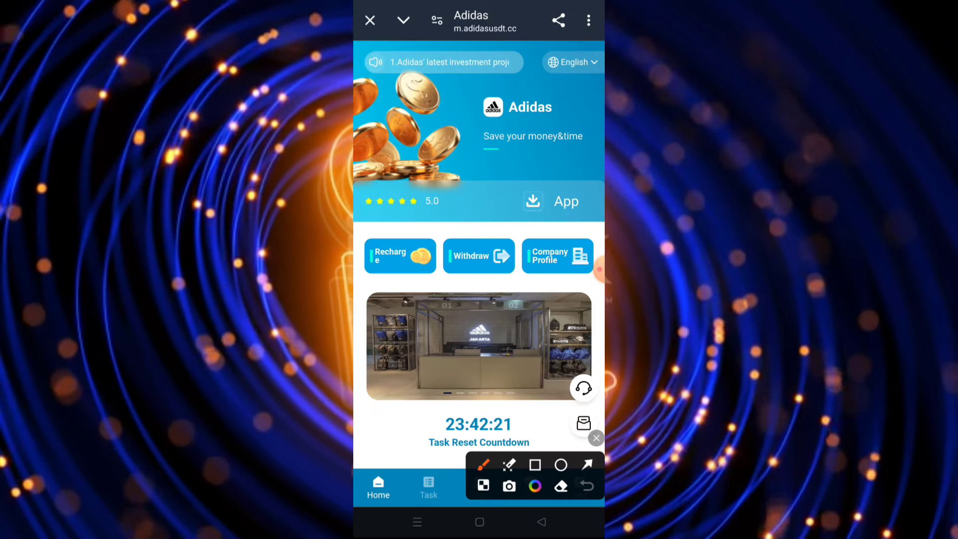
Step: Start a recharge and choose the TRC20-USDT network
{"action": "left_click", "coordinate": [596, 437]}
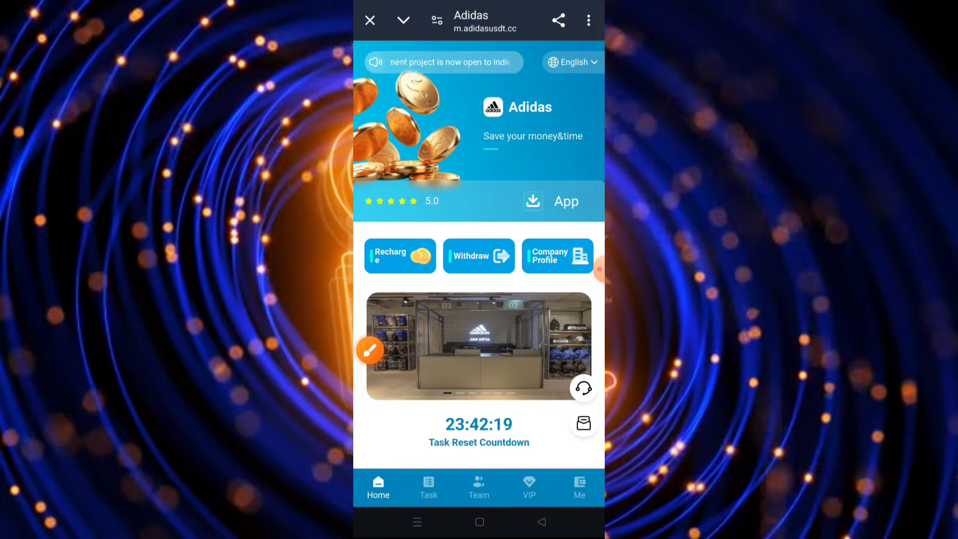
{"action": "left_click", "coordinate": [368, 348]}
{"action": "left_click", "coordinate": [400, 255]}
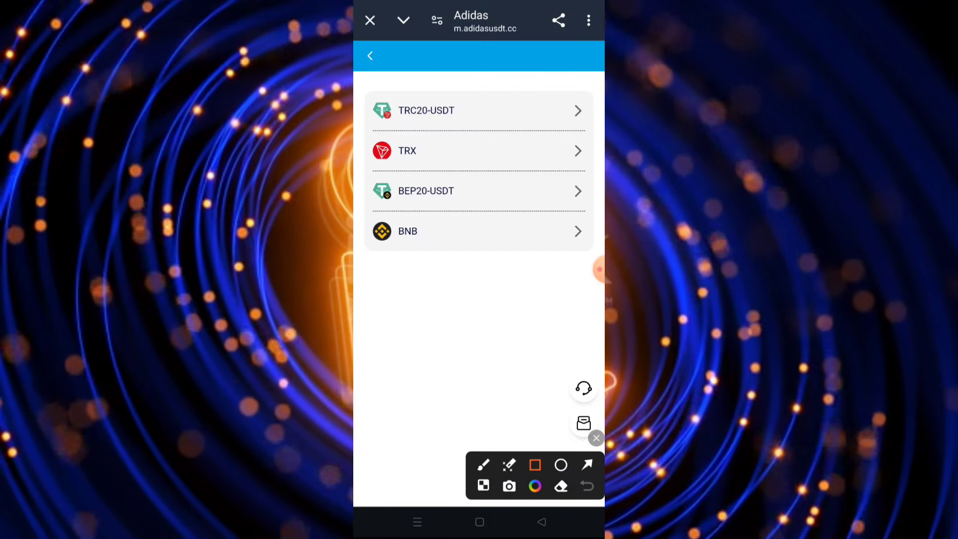
{"action": "left_click_drag", "start_coordinate": [368, 91], "coordinate": [479, 121]}
{"action": "left_click", "coordinate": [596, 437]}
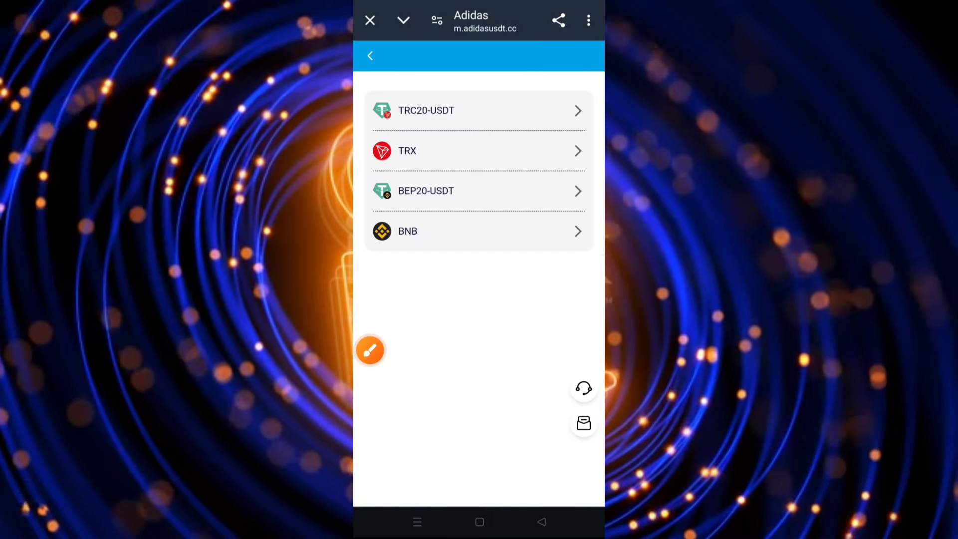
{"action": "left_click", "coordinate": [480, 111]}
Step: Highlight the QR code and deposit address, then copy the TRC20-USDT address
{"action": "left_click", "coordinate": [370, 348]}
{"action": "left_click_drag", "start_coordinate": [403, 117], "coordinate": [539, 262]}
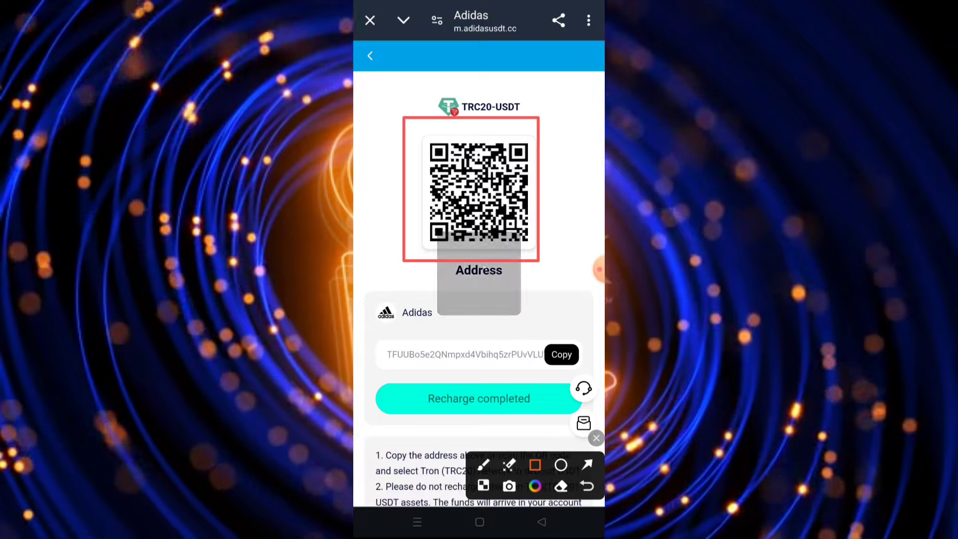
{"action": "left_click_drag", "start_coordinate": [380, 333], "coordinate": [576, 369]}
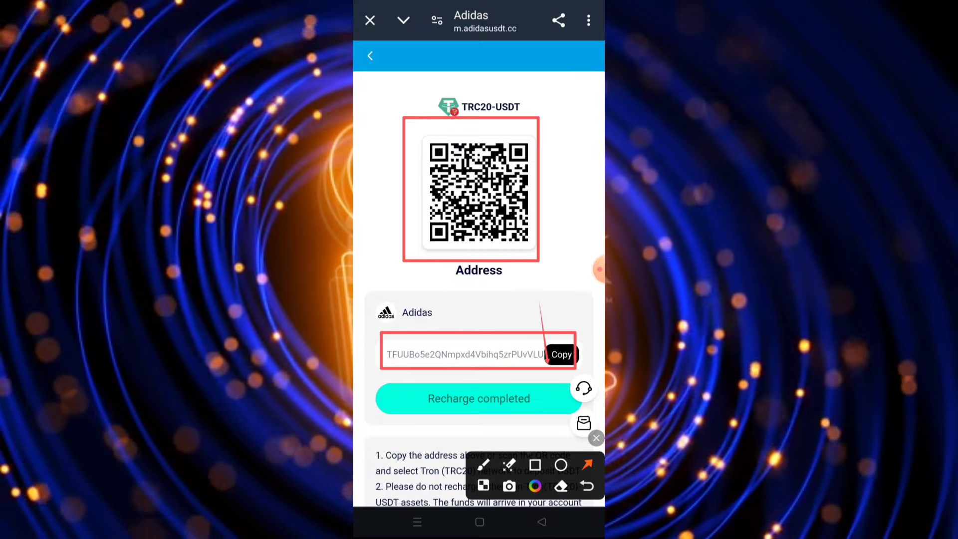
{"action": "left_click", "coordinate": [596, 437]}
{"action": "left_click", "coordinate": [562, 354]}
Step: Paste the deposit address as recipient in the wallet and proceed to send 15 USDT
{"action": "left_click_drag", "start_coordinate": [368, 349], "coordinate": [588, 268]}
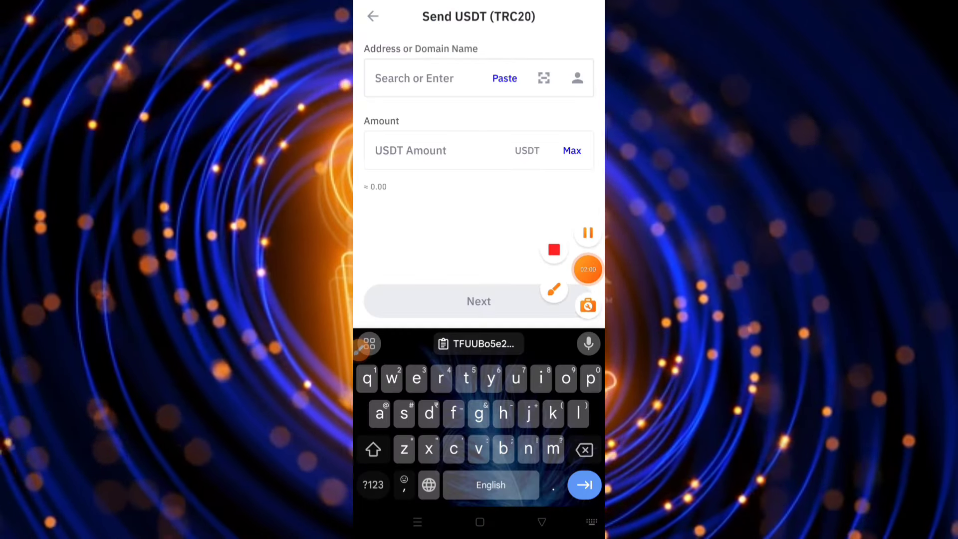
{"action": "left_click", "coordinate": [504, 78]}
{"action": "left_click", "coordinate": [435, 150]}
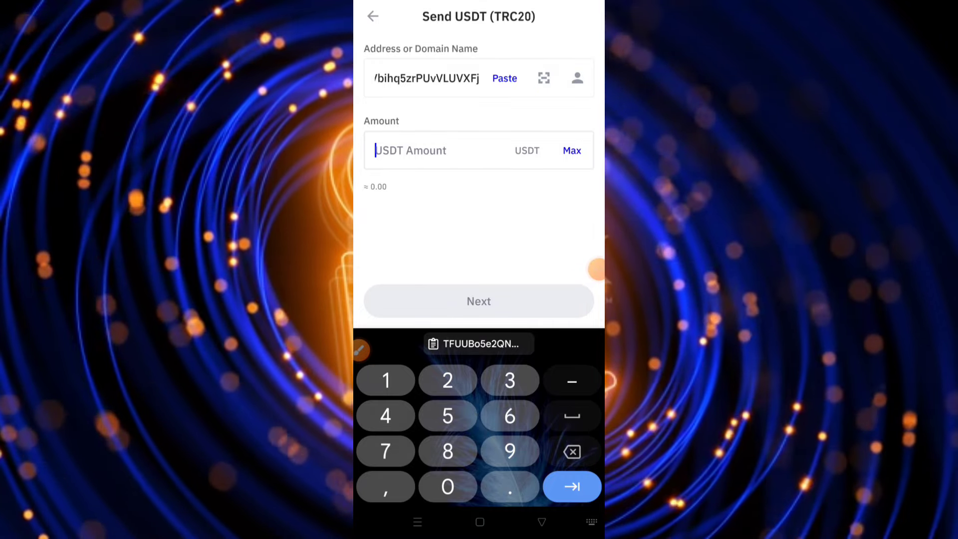
{"action": "type", "text": "15"}
{"action": "left_click", "coordinate": [479, 301]}
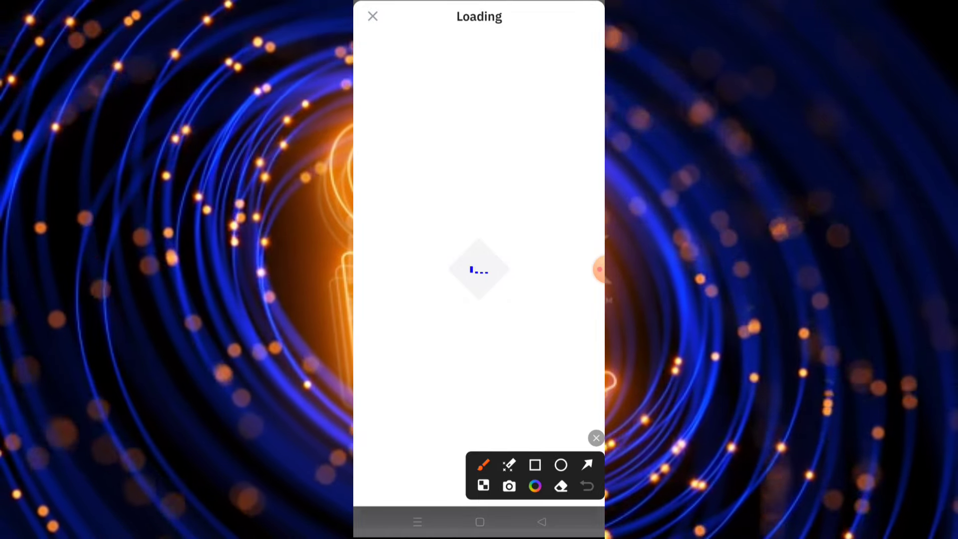
Step: Review the 15 USDT TRC20 transfer summary and network fee, then confirm it
{"action": "left_click_drag", "start_coordinate": [493, 205], "coordinate": [467, 248]}
{"action": "left_click_drag", "start_coordinate": [456, 287], "coordinate": [476, 290]}
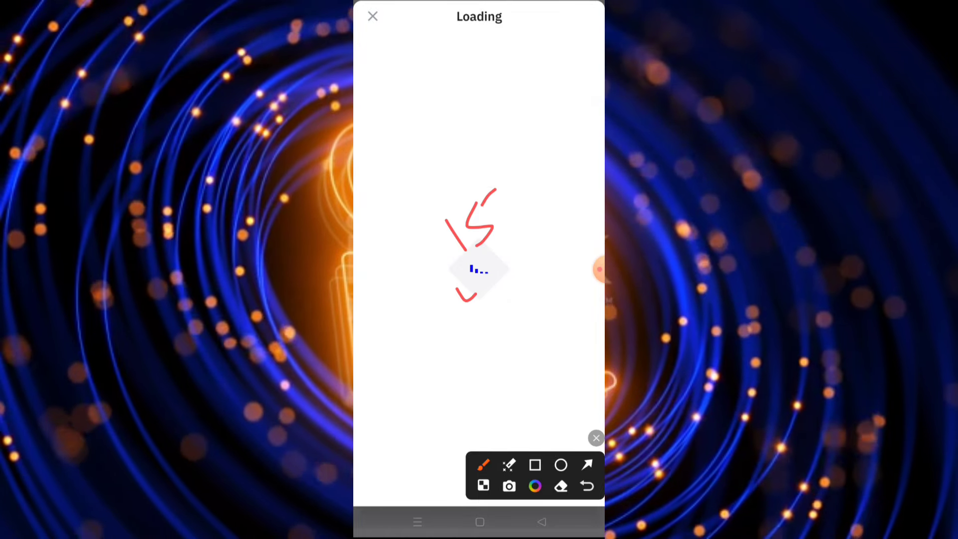
{"action": "left_click", "coordinate": [596, 438]}
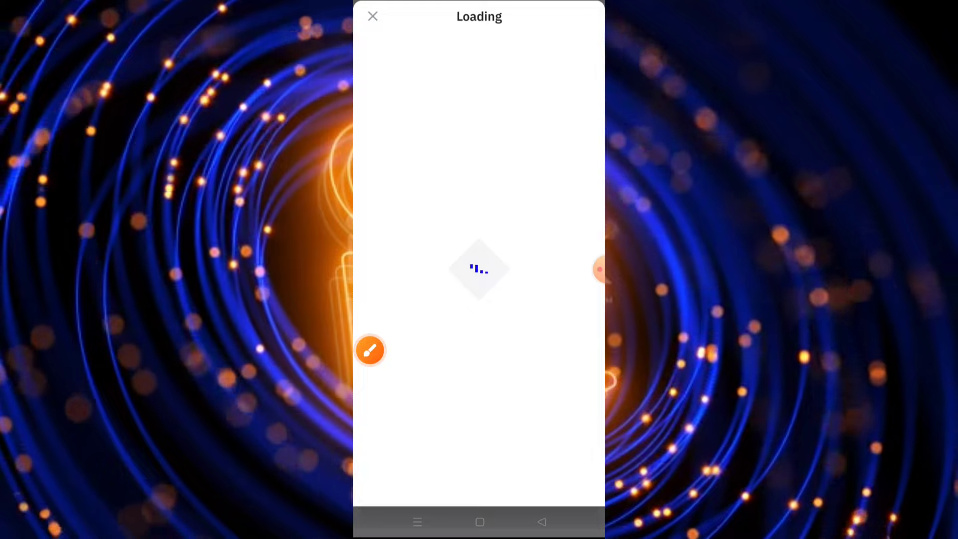
{"action": "left_click", "coordinate": [367, 350]}
{"action": "left_click", "coordinate": [596, 438]}
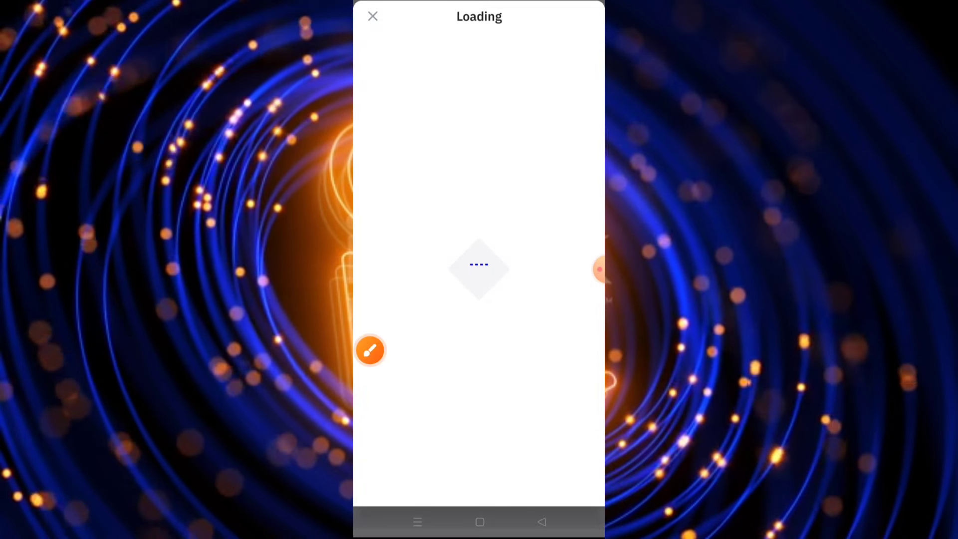
Step: Mark the submitted transfer details and return toward the Adidas recharge page
{"action": "left_click", "coordinate": [370, 349]}
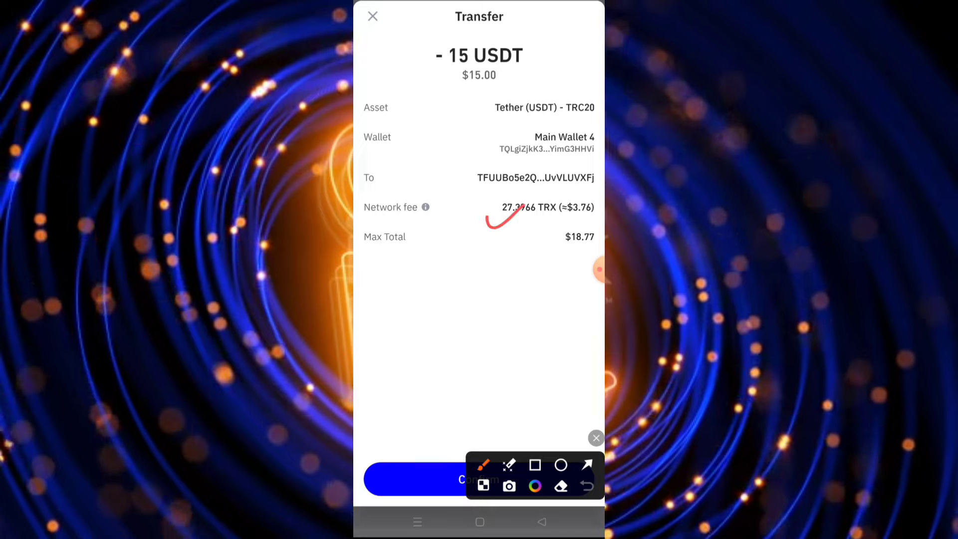
{"action": "left_click_drag", "start_coordinate": [514, 246], "coordinate": [558, 222]}
{"action": "mouse_move", "coordinate": [461, 442]}
{"action": "left_mouse_down"}
{"action": "mouse_move", "coordinate": [483, 456]}
{"action": "mouse_move", "coordinate": [524, 430]}
{"action": "left_mouse_up"}
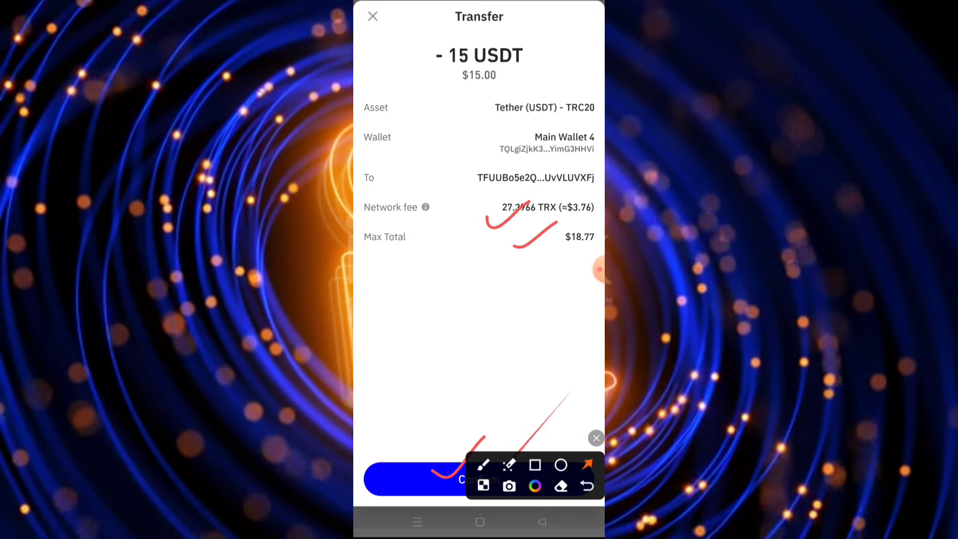
{"action": "left_click", "coordinate": [596, 438]}
{"action": "left_click", "coordinate": [599, 269]}
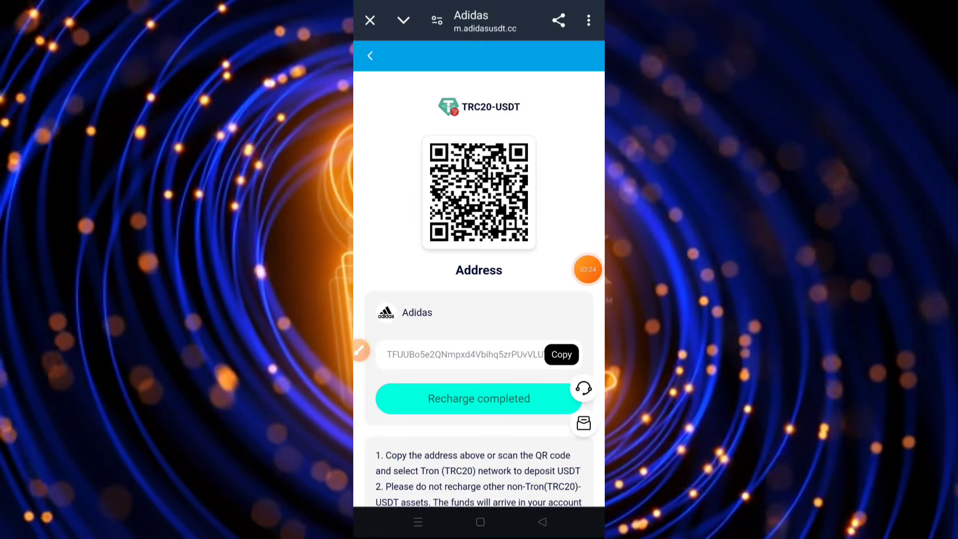
Step: Mark Recharge completed and highlight the Task tab and the Adidas task's To complete button
{"action": "mouse_move", "coordinate": [413, 384]}
{"action": "left_mouse_down"}
{"action": "mouse_move", "coordinate": [466, 406]}
{"action": "mouse_move", "coordinate": [550, 414]}
{"action": "left_mouse_up"}
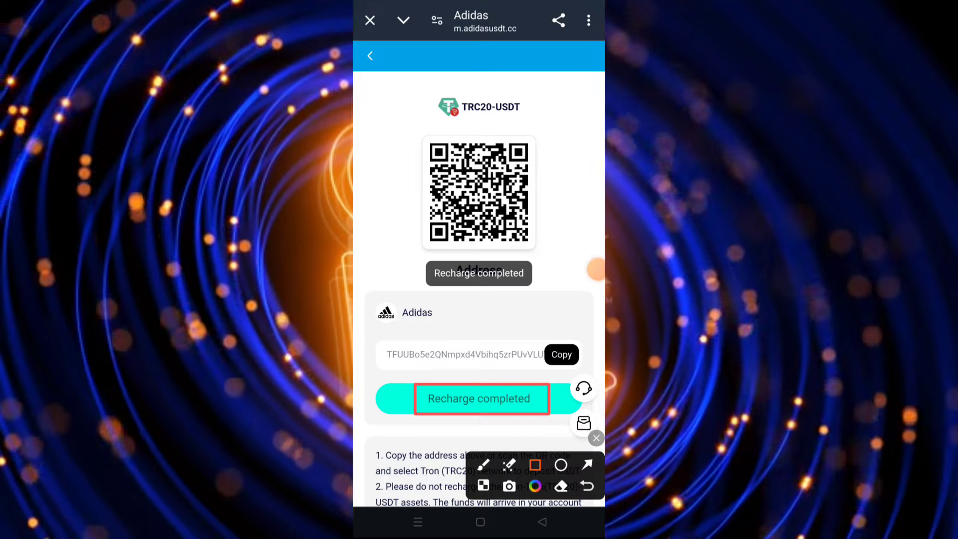
{"action": "left_click", "coordinate": [596, 438]}
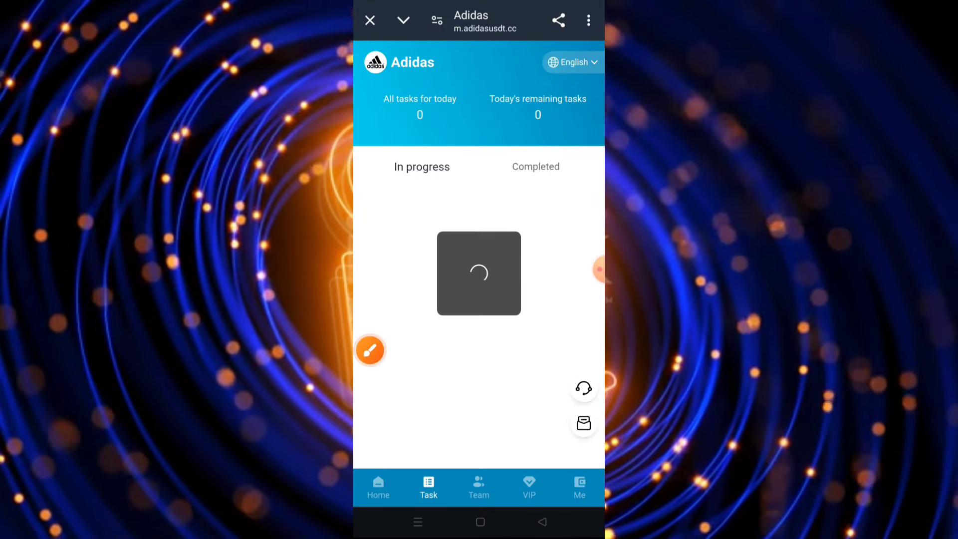
{"action": "left_click_drag", "start_coordinate": [411, 461], "coordinate": [451, 498]}
{"action": "left_click_drag", "start_coordinate": [498, 302], "coordinate": [582, 332]}
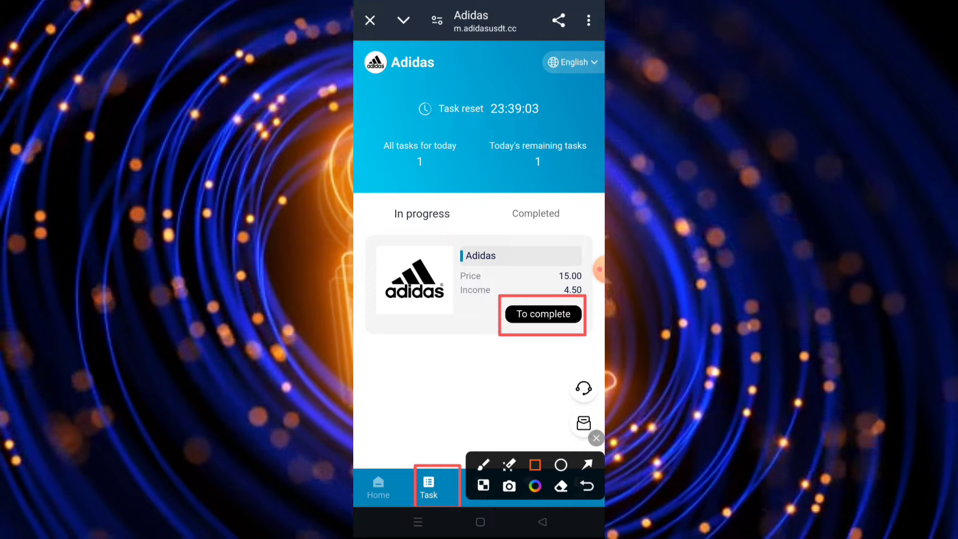
{"action": "left_click", "coordinate": [597, 438]}
Step: Complete today's Adidas task (price 15.00, income 4.50) and check the Completed tab shows it
{"action": "left_click", "coordinate": [370, 350]}
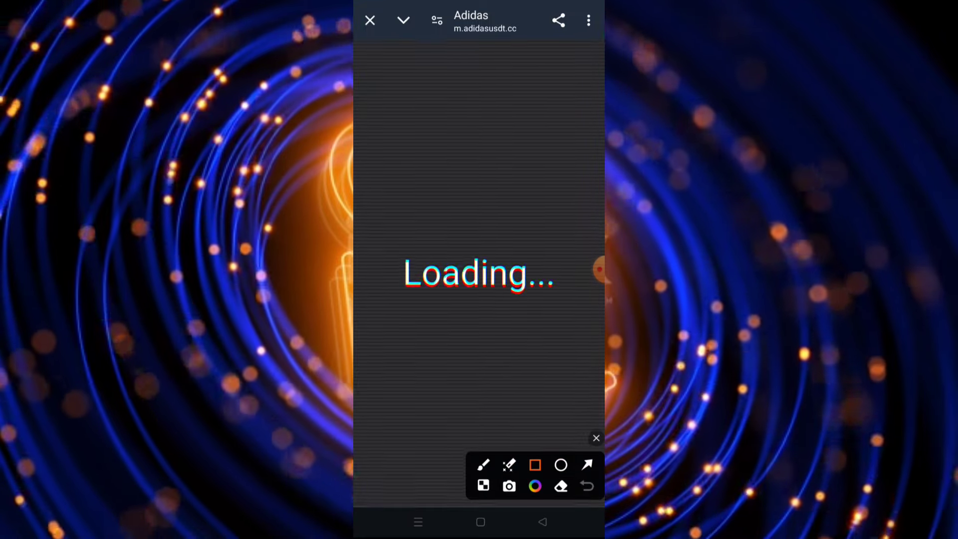
{"action": "mouse_move", "coordinate": [385, 245]}
{"action": "left_mouse_down"}
{"action": "mouse_move", "coordinate": [526, 317]}
{"action": "mouse_move", "coordinate": [582, 313]}
{"action": "left_mouse_up"}
{"action": "left_click", "coordinate": [483, 464]}
{"action": "left_click_drag", "start_coordinate": [449, 406], "coordinate": [522, 337]}
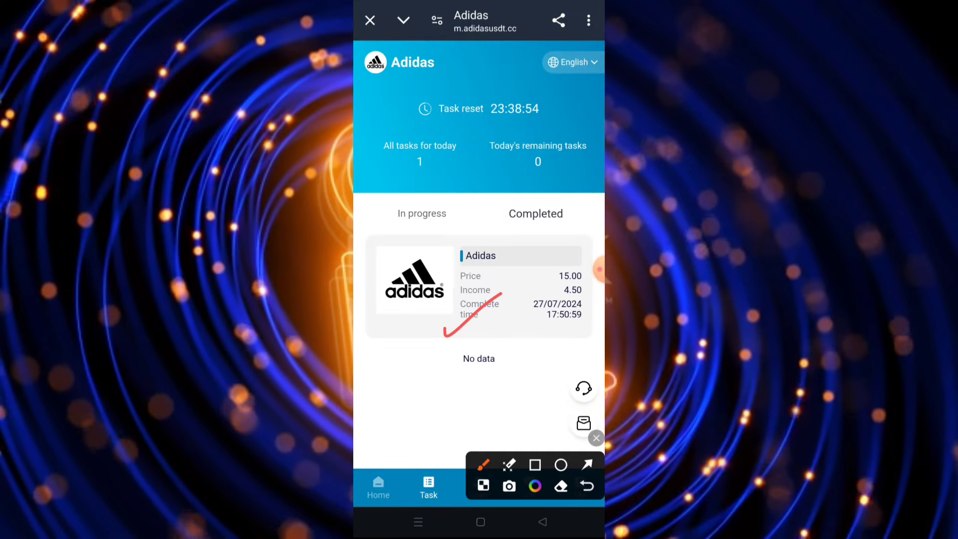
Step: Check the 4.50 balance on Home and the task list, then start a withdrawal
{"action": "left_click", "coordinate": [378, 486]}
{"action": "left_click", "coordinate": [535, 465]}
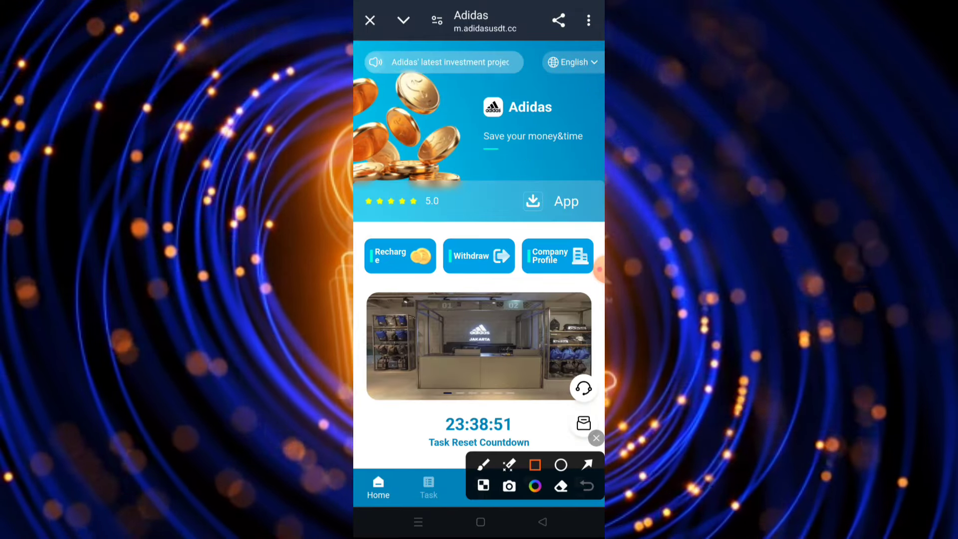
{"action": "left_click_drag", "start_coordinate": [440, 241], "coordinate": [515, 273]}
{"action": "left_click", "coordinate": [596, 438]}
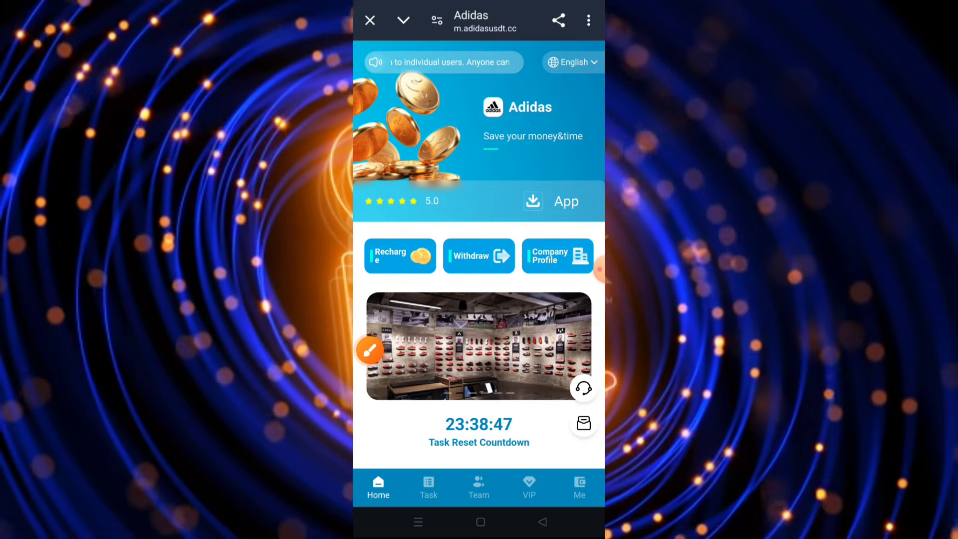
{"action": "left_click", "coordinate": [428, 493]}
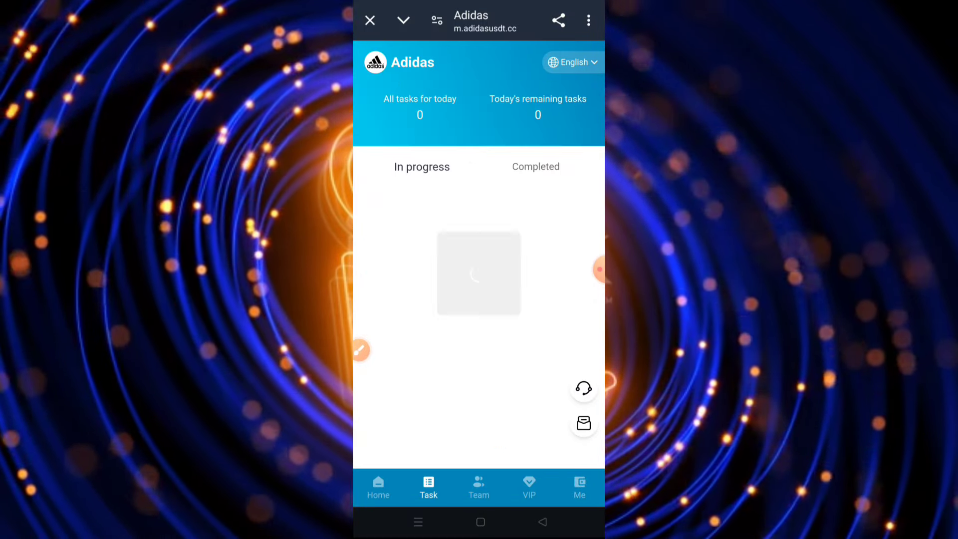
{"action": "left_click", "coordinate": [378, 488]}
{"action": "left_click", "coordinate": [478, 256]}
Step: Fill the withdrawal form with 4.5 USDT, the TRC20 address and security password, and submit it
{"action": "left_click", "coordinate": [360, 350]}
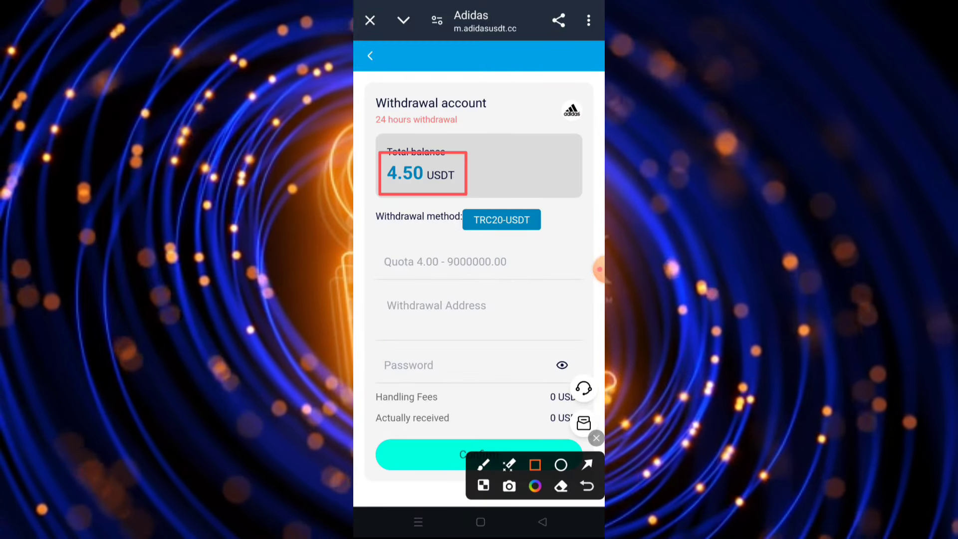
{"action": "left_click_drag", "start_coordinate": [372, 247], "coordinate": [521, 278]}
{"action": "left_click_drag", "start_coordinate": [374, 293], "coordinate": [500, 323]}
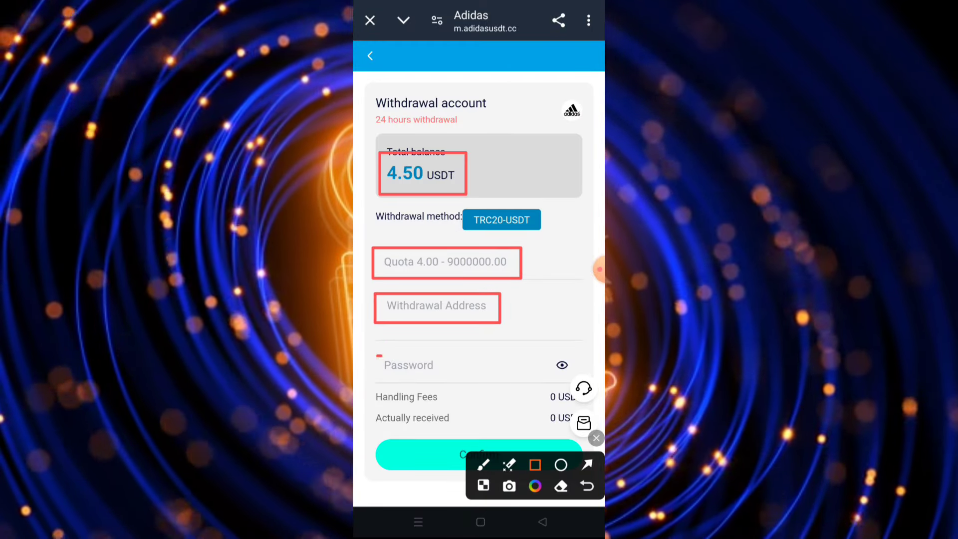
{"action": "left_click_drag", "start_coordinate": [378, 356], "coordinate": [458, 380]}
{"action": "left_click_drag", "start_coordinate": [446, 444], "coordinate": [533, 464]}
{"action": "left_click", "coordinate": [595, 438]}
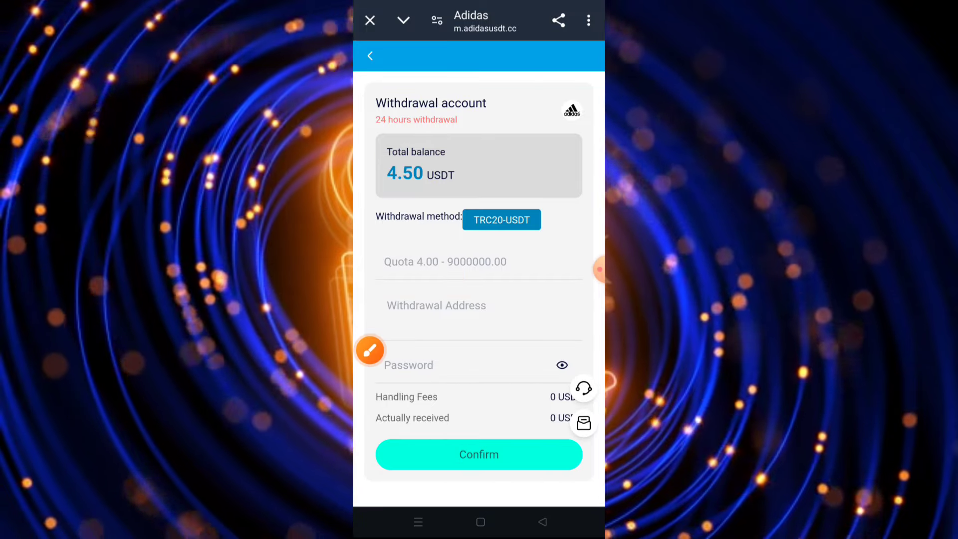
{"action": "left_click", "coordinate": [588, 269]}
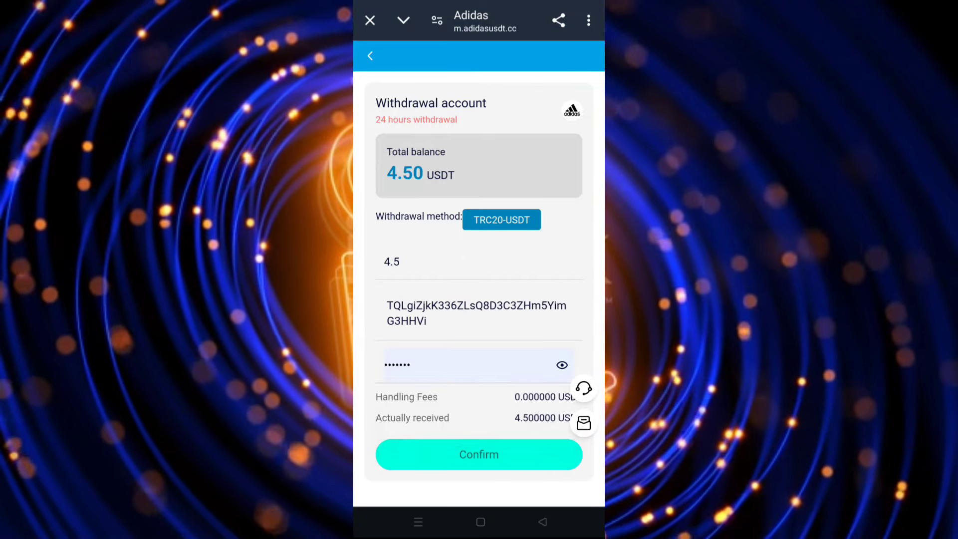
{"action": "left_click", "coordinate": [588, 269]}
Step: After the wrong-password error, re-enter the password and resubmit; withdrawal succeeds with balance 0.00
{"action": "left_click_drag", "start_coordinate": [420, 431], "coordinate": [526, 473]}
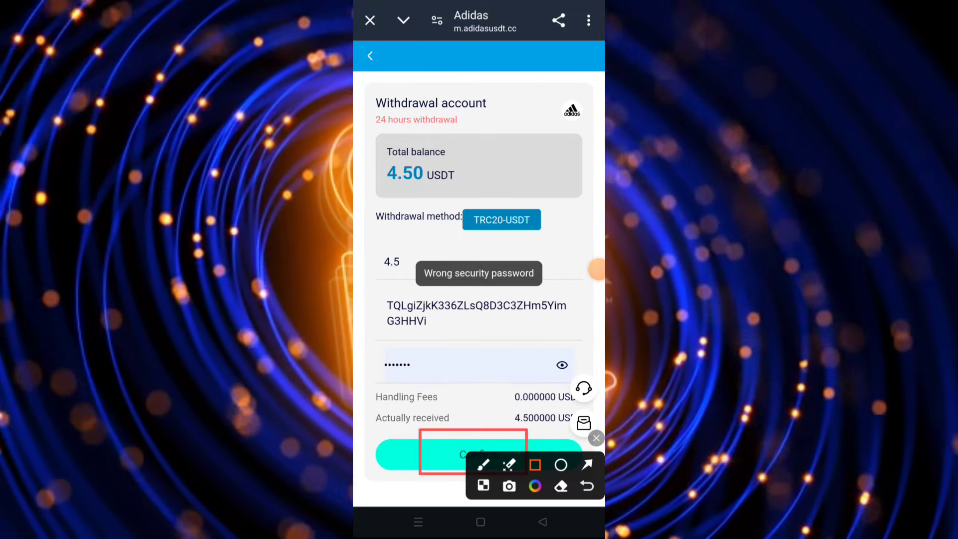
{"action": "left_click", "coordinate": [596, 437]}
{"action": "left_click", "coordinate": [597, 269]}
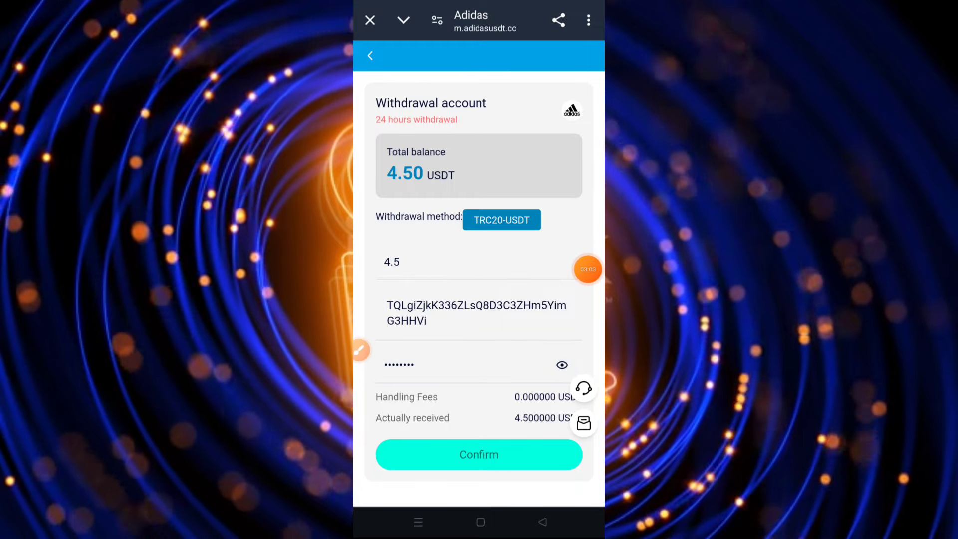
{"action": "left_click", "coordinate": [370, 349]}
{"action": "left_click", "coordinate": [457, 455]}
{"action": "left_click_drag", "start_coordinate": [430, 440], "coordinate": [546, 474]}
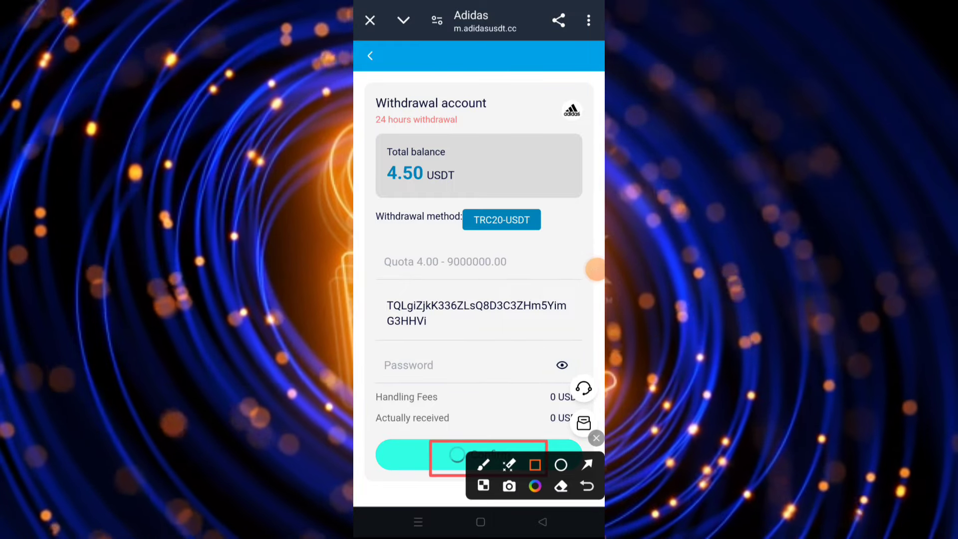
{"action": "left_click_drag", "start_coordinate": [417, 250], "coordinate": [539, 297]}
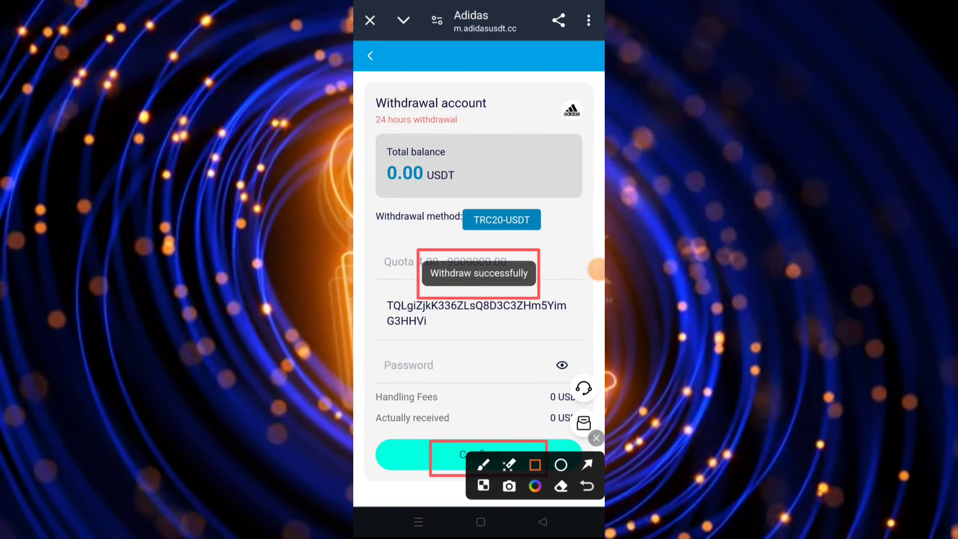
{"action": "left_click", "coordinate": [596, 437]}
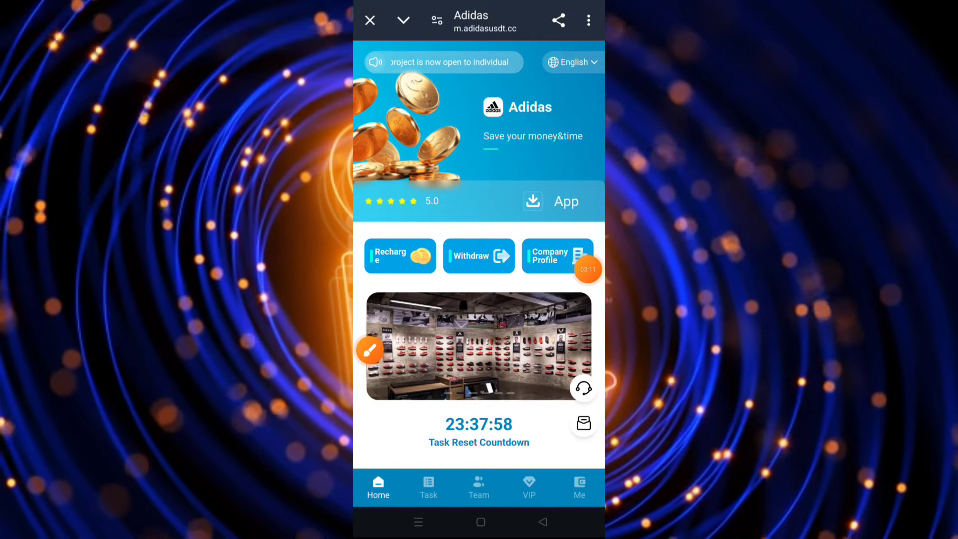
{"action": "left_click", "coordinate": [529, 487]}
{"action": "scroll", "coordinate": [479, 300], "scroll_direction": "down", "scroll_amount": 5}
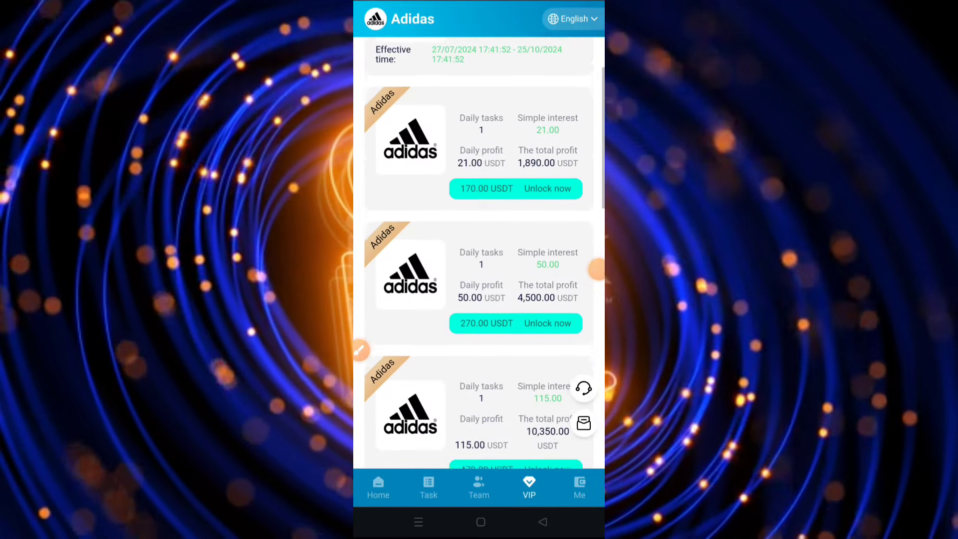
{"action": "left_click", "coordinate": [596, 437]}
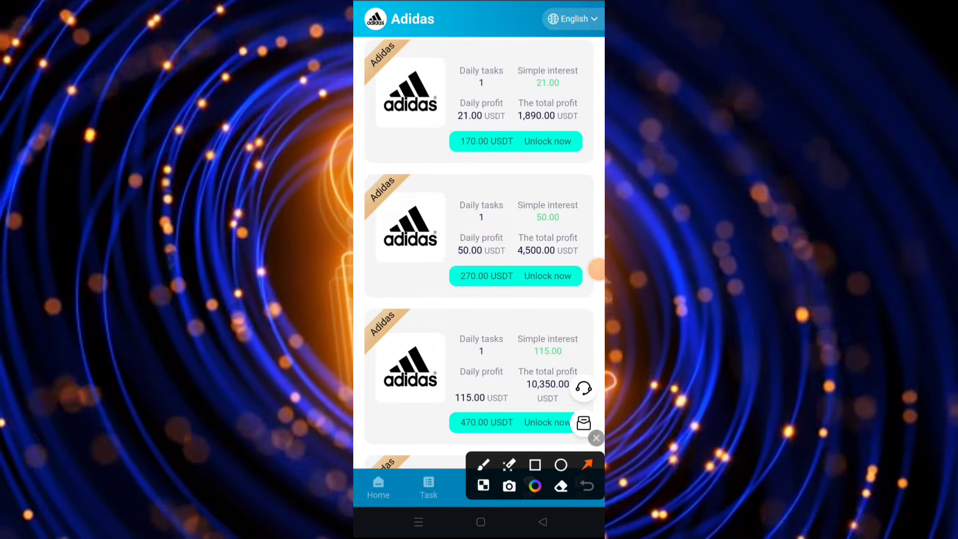
{"action": "left_click_drag", "start_coordinate": [438, 44], "coordinate": [400, 54]}
{"action": "left_click_drag", "start_coordinate": [430, 115], "coordinate": [451, 127]}
{"action": "mouse_move", "coordinate": [499, 54]}
{"action": "left_mouse_down"}
{"action": "mouse_move", "coordinate": [480, 85]}
{"action": "mouse_move", "coordinate": [529, 110]}
{"action": "left_mouse_up"}
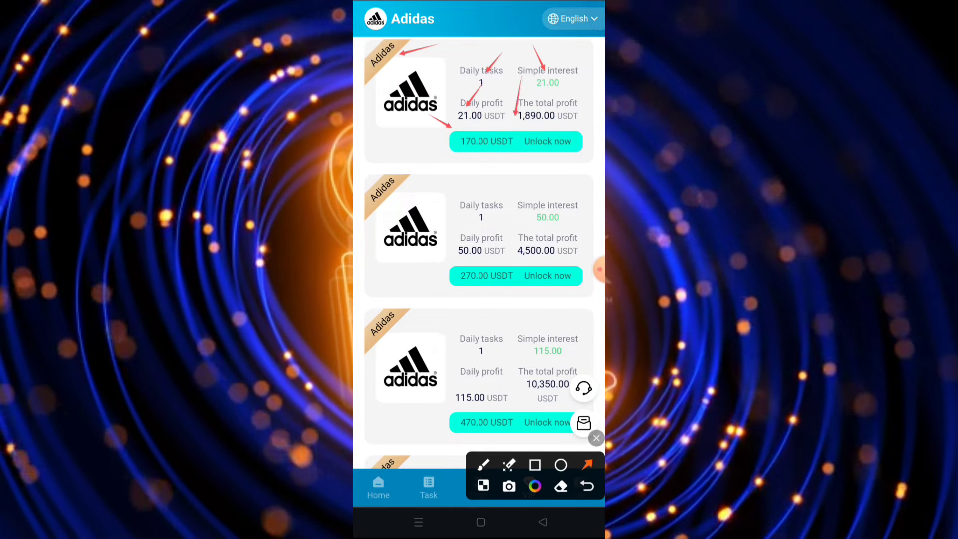
{"action": "left_click_drag", "start_coordinate": [431, 168], "coordinate": [409, 182]}
{"action": "left_click", "coordinate": [424, 251]}
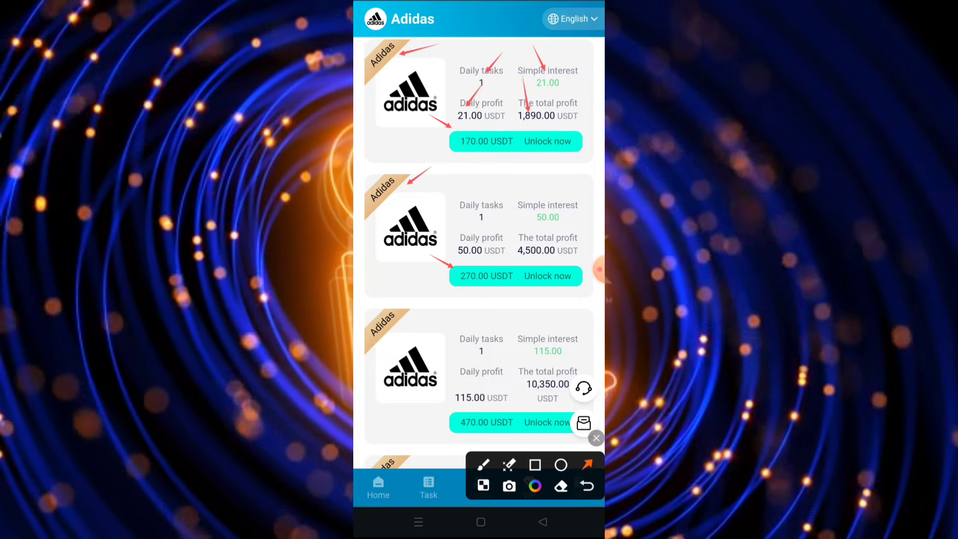
{"action": "left_click_drag", "start_coordinate": [500, 185], "coordinate": [479, 213]}
{"action": "mouse_move", "coordinate": [544, 185]}
{"action": "left_mouse_down"}
{"action": "mouse_move", "coordinate": [549, 207]}
{"action": "mouse_move", "coordinate": [472, 249]}
{"action": "left_mouse_up"}
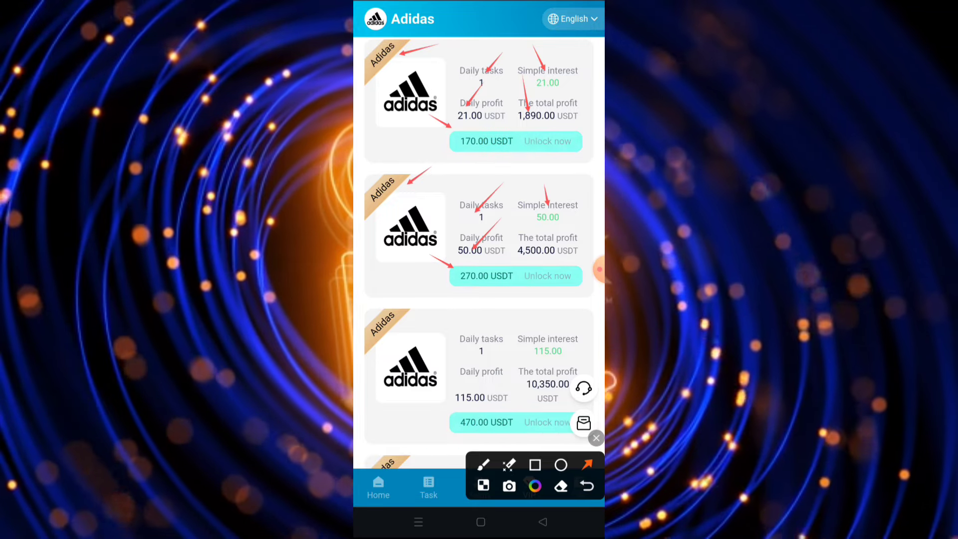
{"action": "left_click_drag", "start_coordinate": [537, 219], "coordinate": [529, 241]}
{"action": "left_click_drag", "start_coordinate": [433, 313], "coordinate": [411, 325]}
{"action": "left_click_drag", "start_coordinate": [438, 401], "coordinate": [461, 418]}
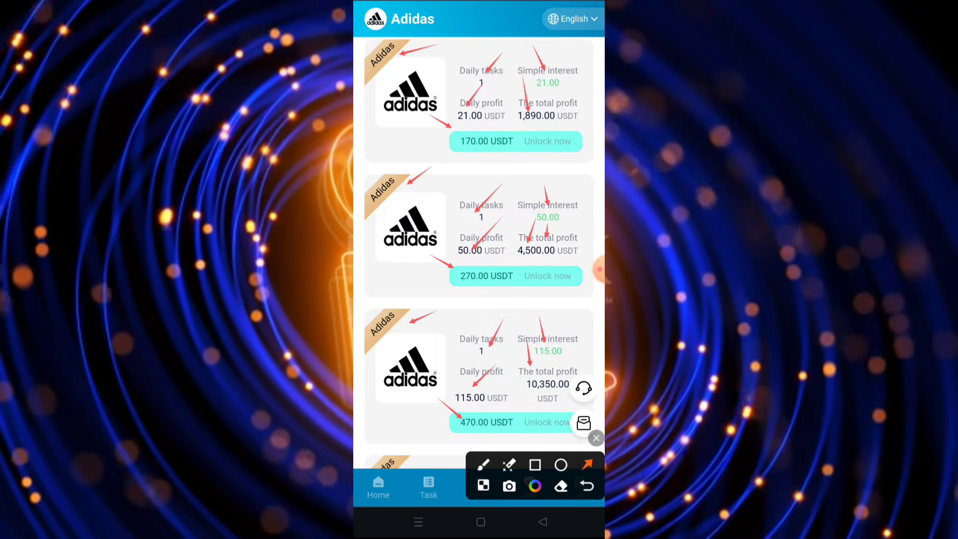
{"action": "left_click", "coordinate": [596, 437]}
{"action": "scroll", "coordinate": [479, 262], "scroll_direction": "down", "scroll_amount": 1}
{"action": "scroll", "coordinate": [479, 262], "scroll_direction": "down", "scroll_amount": 2}
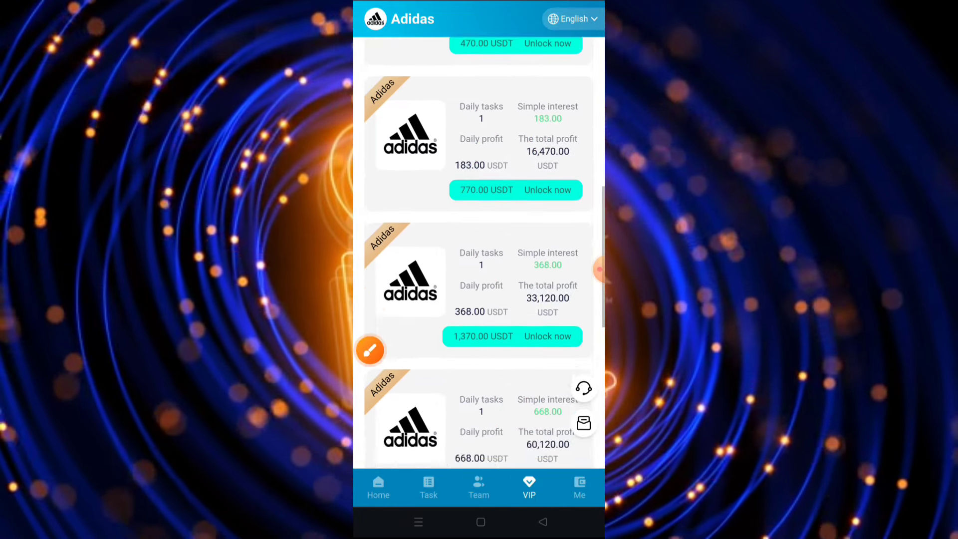
{"action": "scroll", "coordinate": [479, 262], "scroll_direction": "down", "scroll_amount": 2}
{"action": "scroll", "coordinate": [479, 262], "scroll_direction": "down", "scroll_amount": 2}
{"action": "scroll", "coordinate": [479, 262], "scroll_direction": "down", "scroll_amount": 2}
{"action": "scroll", "coordinate": [479, 262], "scroll_direction": "down", "scroll_amount": 2}
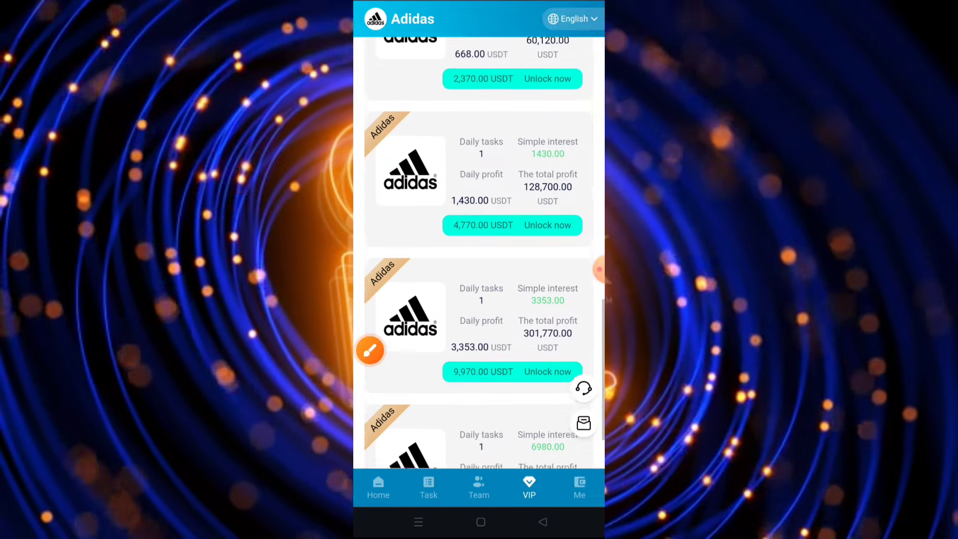
{"action": "scroll", "coordinate": [479, 262], "scroll_direction": "down", "scroll_amount": 2}
{"action": "scroll", "coordinate": [479, 262], "scroll_direction": "down", "scroll_amount": 2}
{"action": "left_click", "coordinate": [599, 270]}
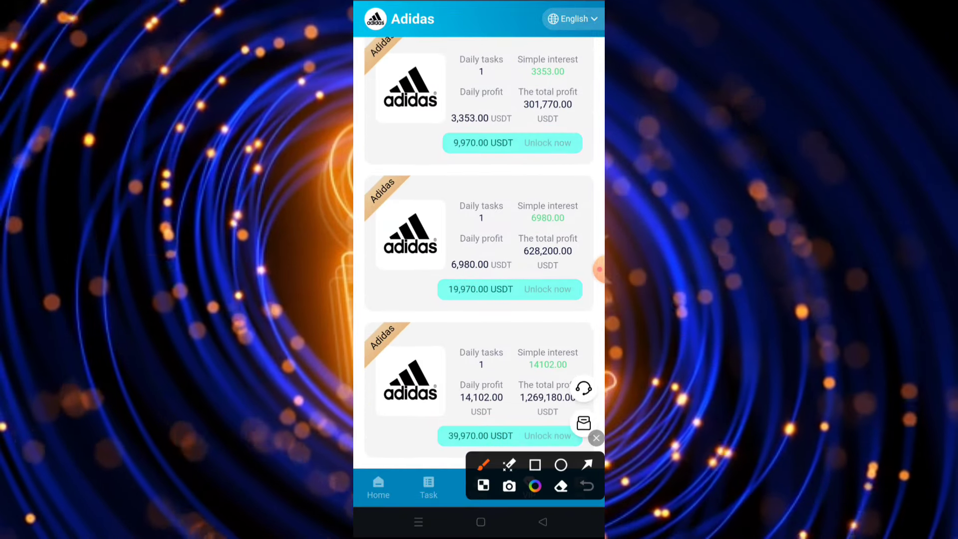
{"action": "left_click_drag", "start_coordinate": [429, 51], "coordinate": [417, 50]}
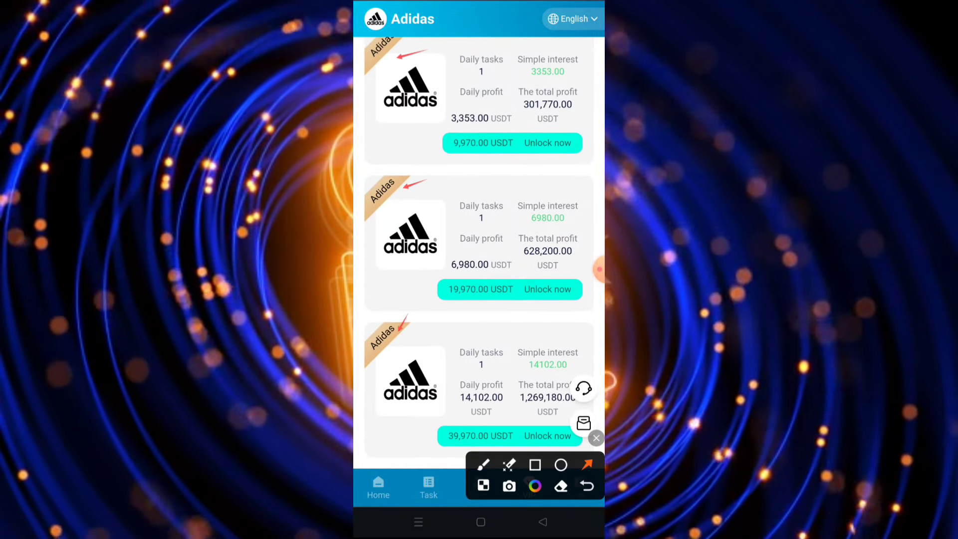
{"action": "left_click_drag", "start_coordinate": [429, 111], "coordinate": [442, 134]}
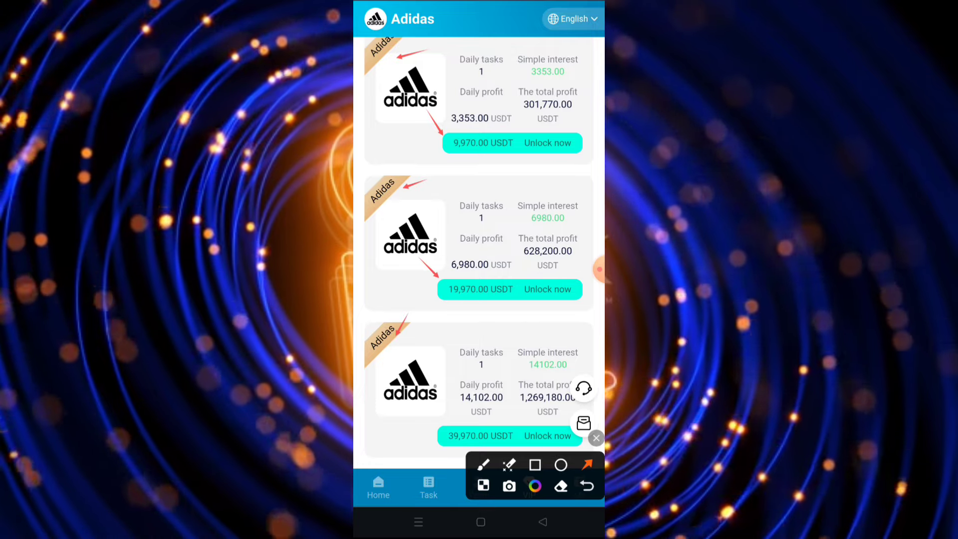
{"action": "left_click_drag", "start_coordinate": [539, 44], "coordinate": [545, 60]}
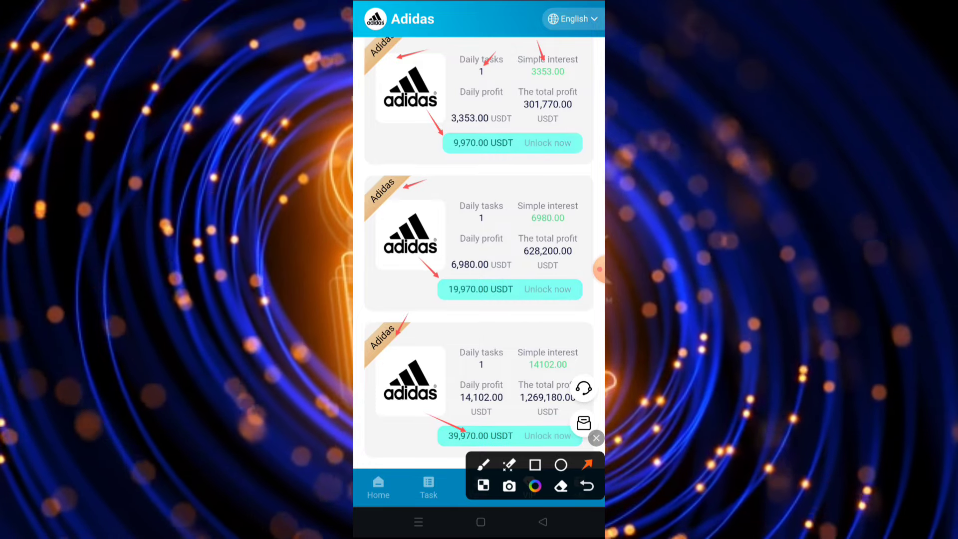
{"action": "left_click_drag", "start_coordinate": [493, 79], "coordinate": [470, 114]}
{"action": "left_click_drag", "start_coordinate": [531, 79], "coordinate": [536, 100]}
{"action": "left_click_drag", "start_coordinate": [501, 201], "coordinate": [466, 251]}
{"action": "left_click_drag", "start_coordinate": [543, 189], "coordinate": [544, 210]}
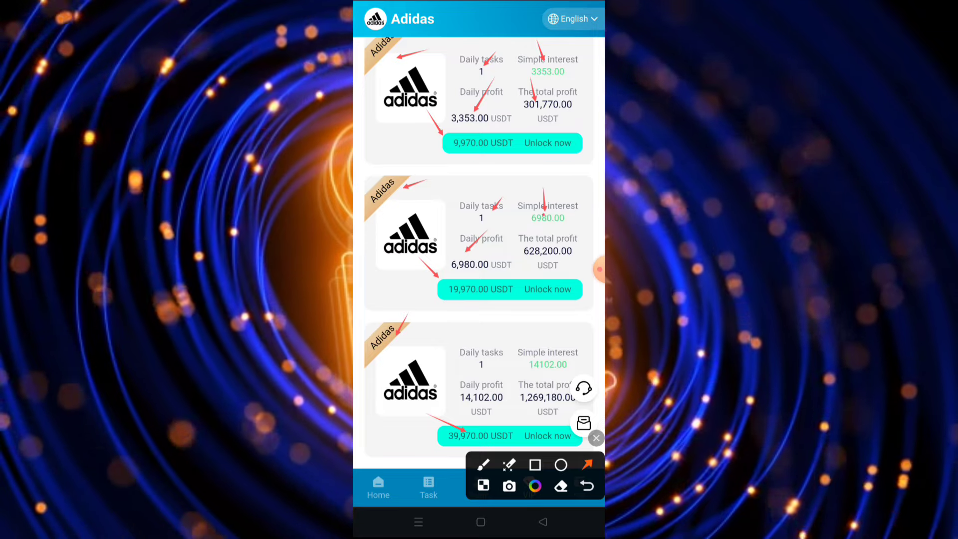
{"action": "left_click_drag", "start_coordinate": [496, 346], "coordinate": [476, 390]}
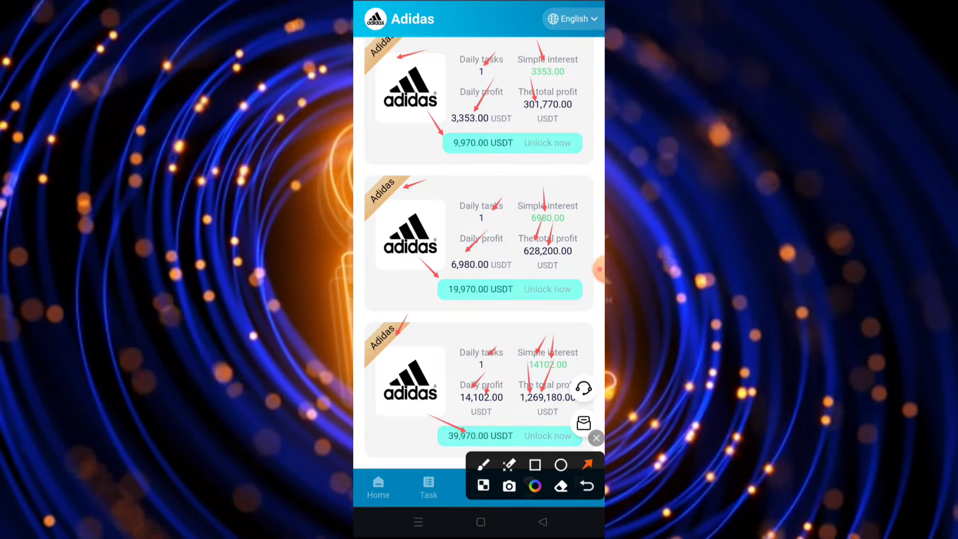
{"action": "left_click", "coordinate": [596, 437]}
{"action": "scroll", "coordinate": [478, 262], "scroll_direction": "up", "scroll_amount": 5}
{"action": "scroll", "coordinate": [479, 262], "scroll_direction": "up", "scroll_amount": 10}
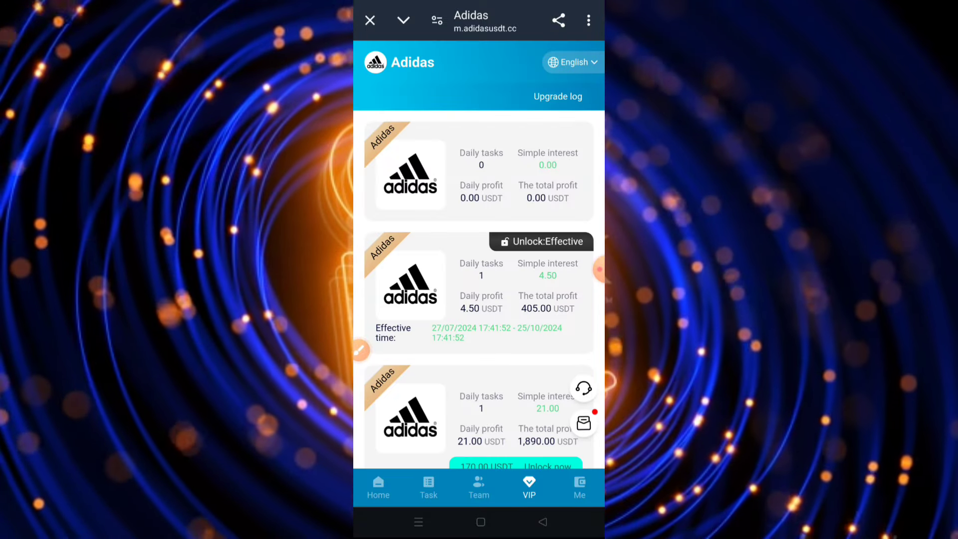
Step: On the Team page, highlight the invitation code block and copy the referral link
{"action": "left_click", "coordinate": [479, 488]}
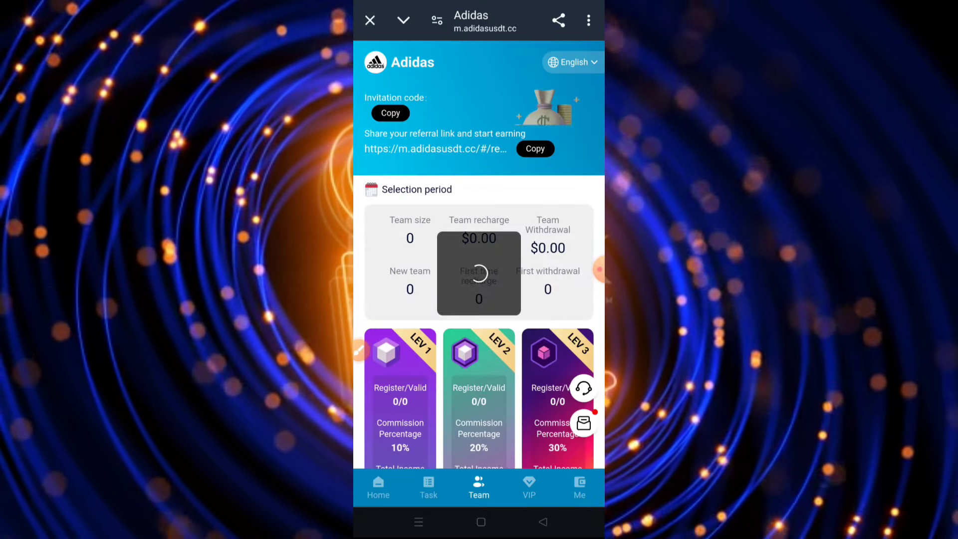
{"action": "left_click_drag", "start_coordinate": [362, 93], "coordinate": [581, 197]}
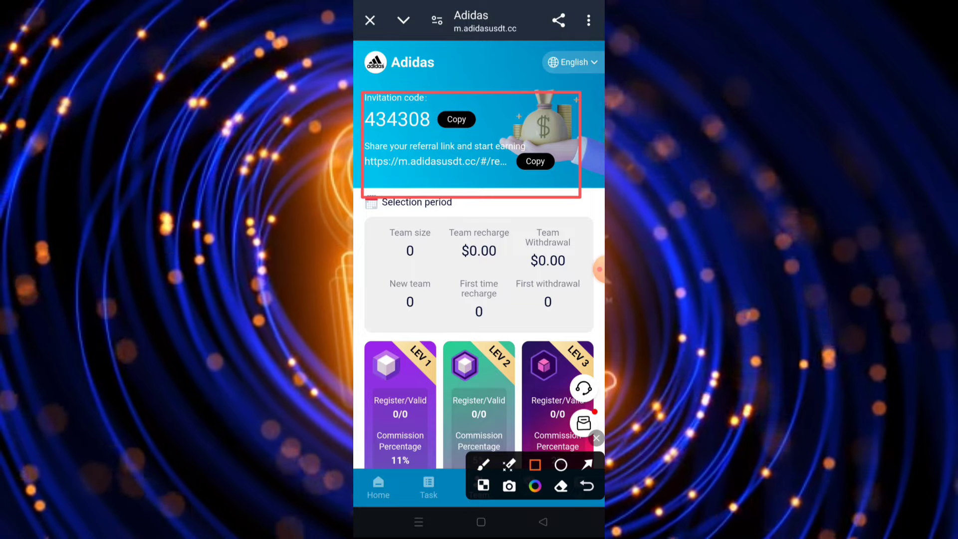
{"action": "left_click", "coordinate": [587, 465]}
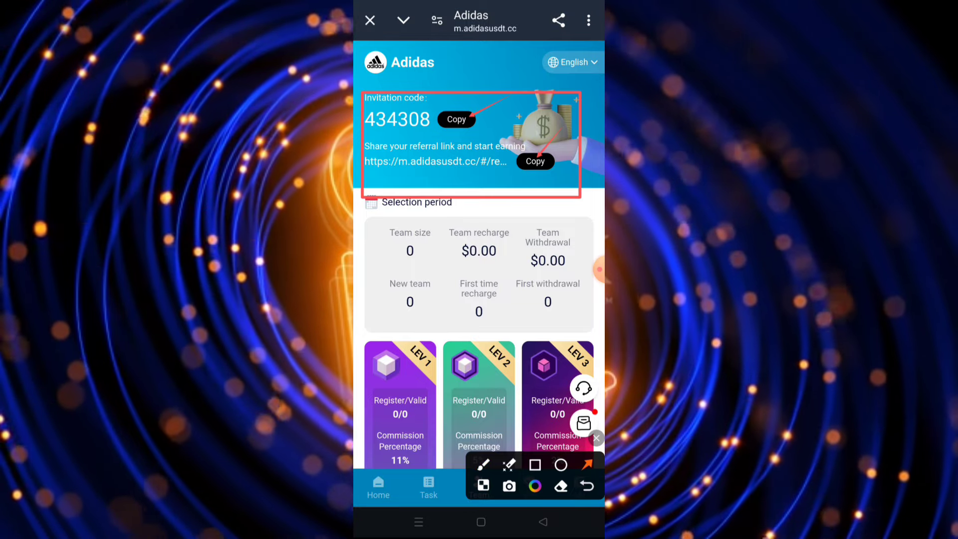
{"action": "left_click", "coordinate": [596, 438]}
{"action": "left_click", "coordinate": [536, 161]}
{"action": "scroll", "coordinate": [479, 300], "scroll_direction": "down", "scroll_amount": 2}
Step: Mark the LEV 1–3 cards with 11%, 5% and 2% commissions, then copy the referral link again
{"action": "left_click", "coordinate": [369, 349]}
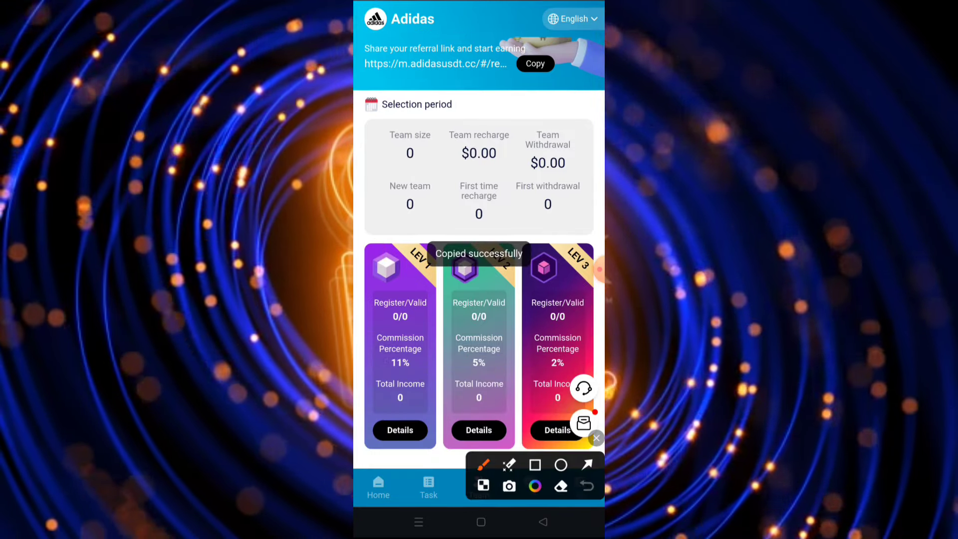
{"action": "left_click_drag", "start_coordinate": [366, 240], "coordinate": [593, 294]}
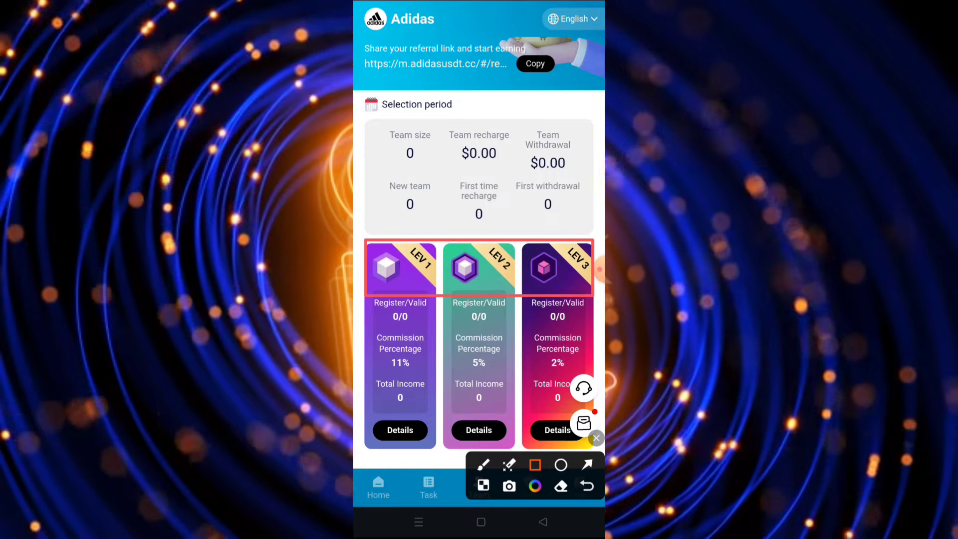
{"action": "left_click_drag", "start_coordinate": [379, 341], "coordinate": [577, 372]}
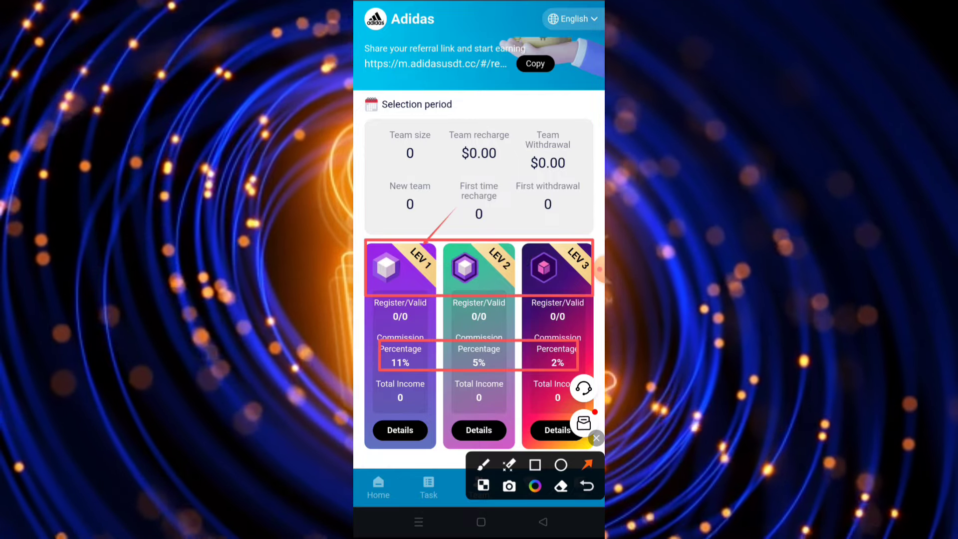
{"action": "left_click_drag", "start_coordinate": [502, 219], "coordinate": [500, 244]}
{"action": "left_click_drag", "start_coordinate": [542, 222], "coordinate": [553, 234]}
{"action": "left_click_drag", "start_coordinate": [425, 326], "coordinate": [397, 360]}
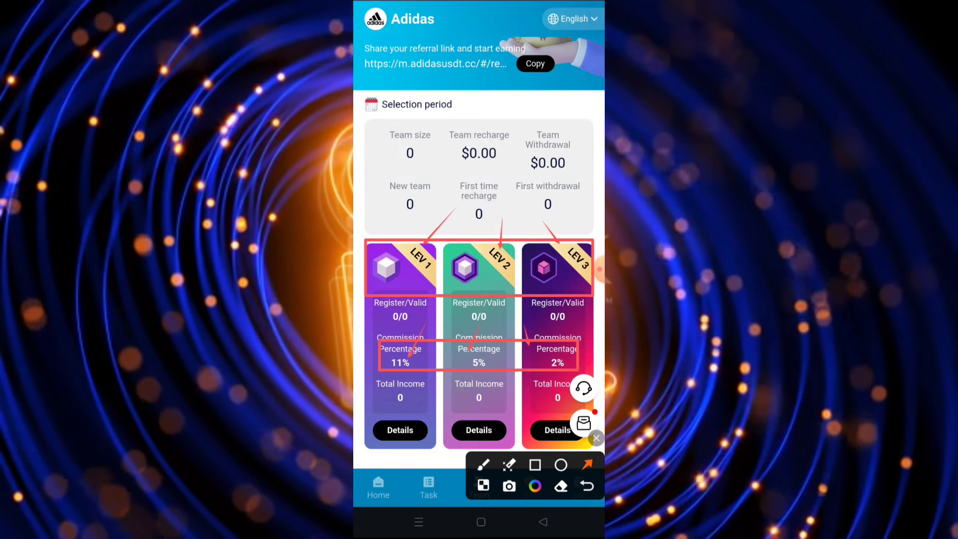
{"action": "left_click", "coordinate": [596, 438]}
{"action": "scroll", "coordinate": [479, 225], "scroll_direction": "up", "scroll_amount": 3}
{"action": "left_click", "coordinate": [534, 162]}
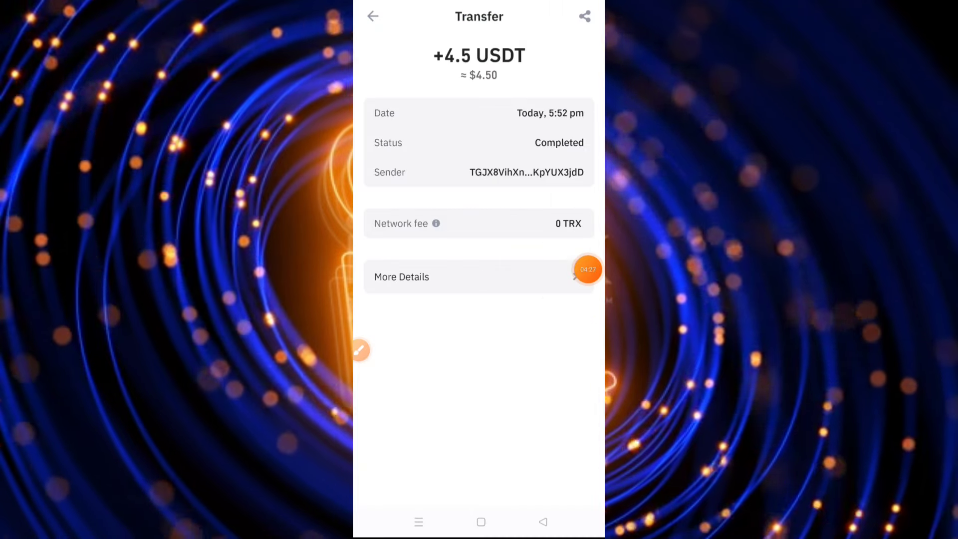
{"action": "left_click", "coordinate": [361, 350]}
{"action": "left_click", "coordinate": [535, 464]}
{"action": "left_click_drag", "start_coordinate": [410, 37], "coordinate": [542, 95]}
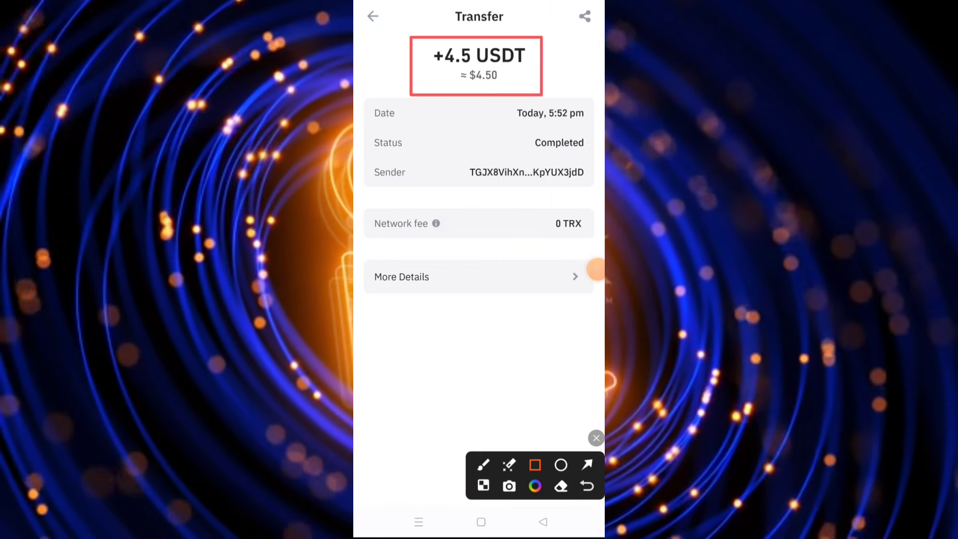
{"action": "left_click_drag", "start_coordinate": [365, 129], "coordinate": [588, 159]}
{"action": "left_click", "coordinate": [482, 465]}
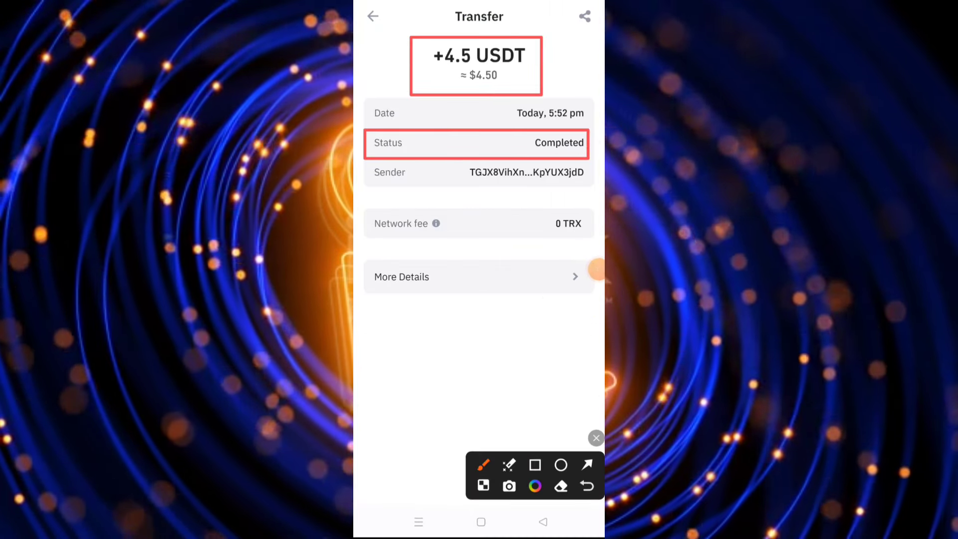
{"action": "left_click_drag", "start_coordinate": [439, 439], "coordinate": [512, 390]}
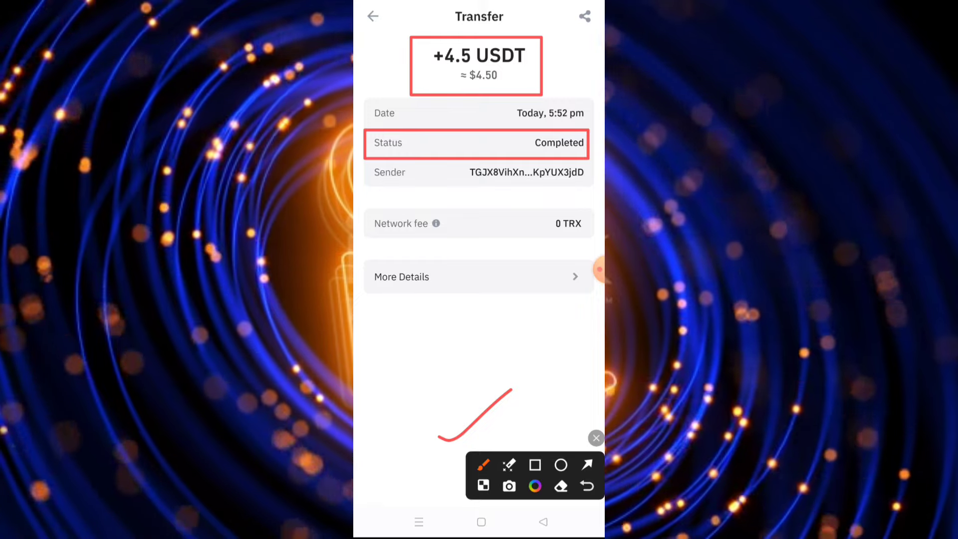
{"action": "left_click", "coordinate": [596, 437]}
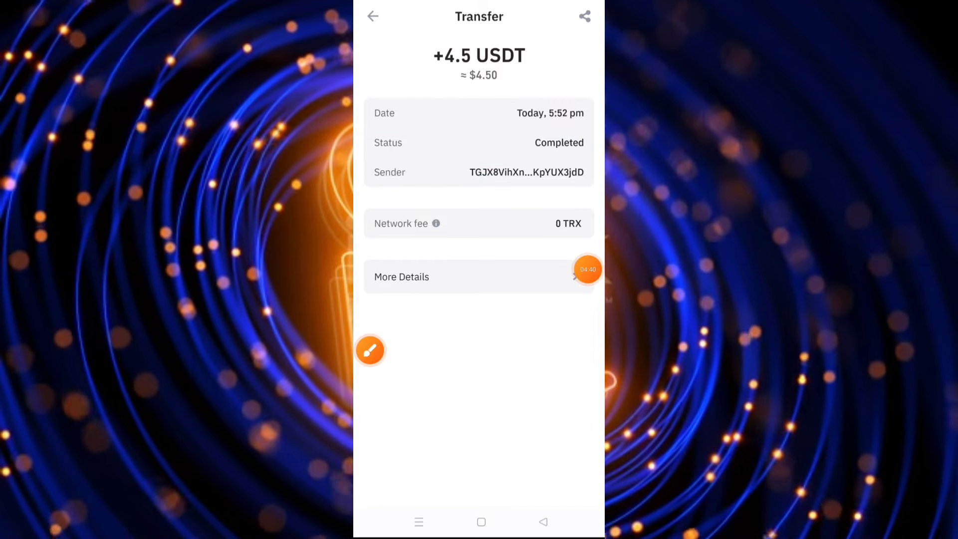